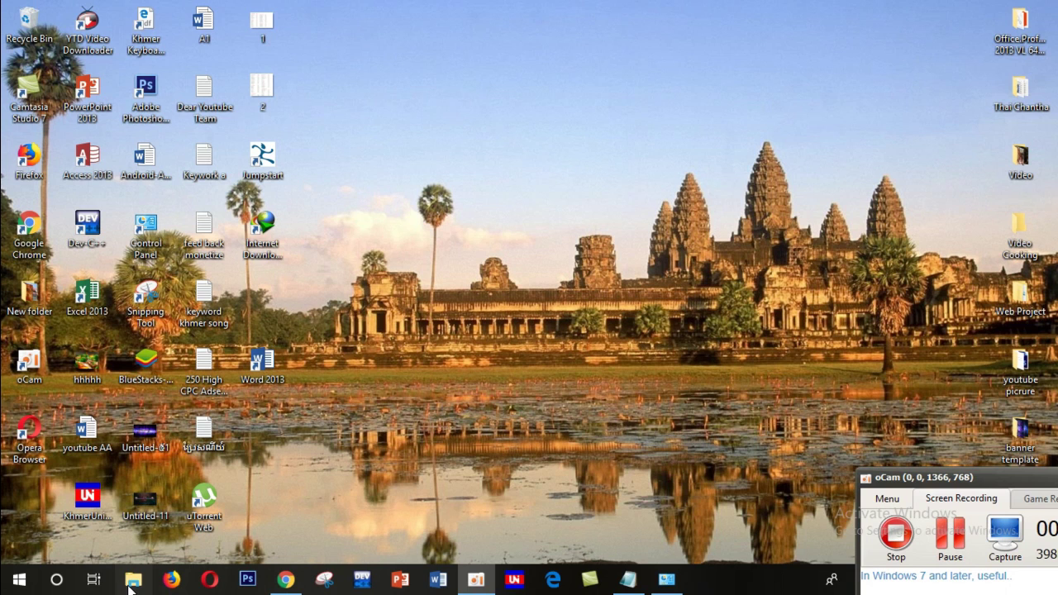
# Step: Open the Sony Vegas Pro 15.0.0 Build 177 folder inside _Getintopc.com_Sony_Vegas_Pro_15.0.0 on Local Disk (E:), checking its patch subfolder
pyautogui.click(131, 582)
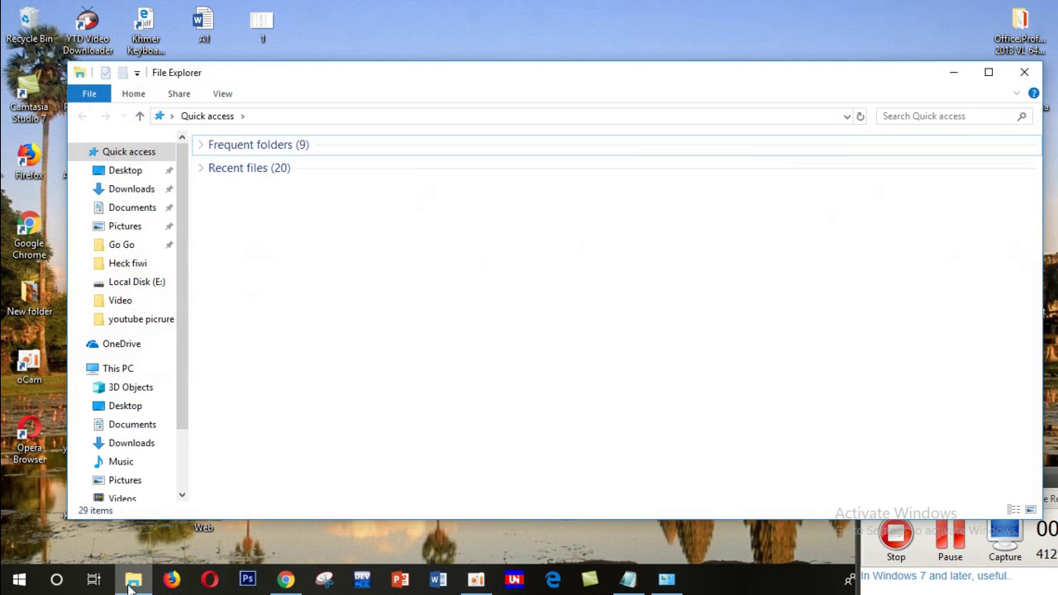
pyautogui.click(999, 76)
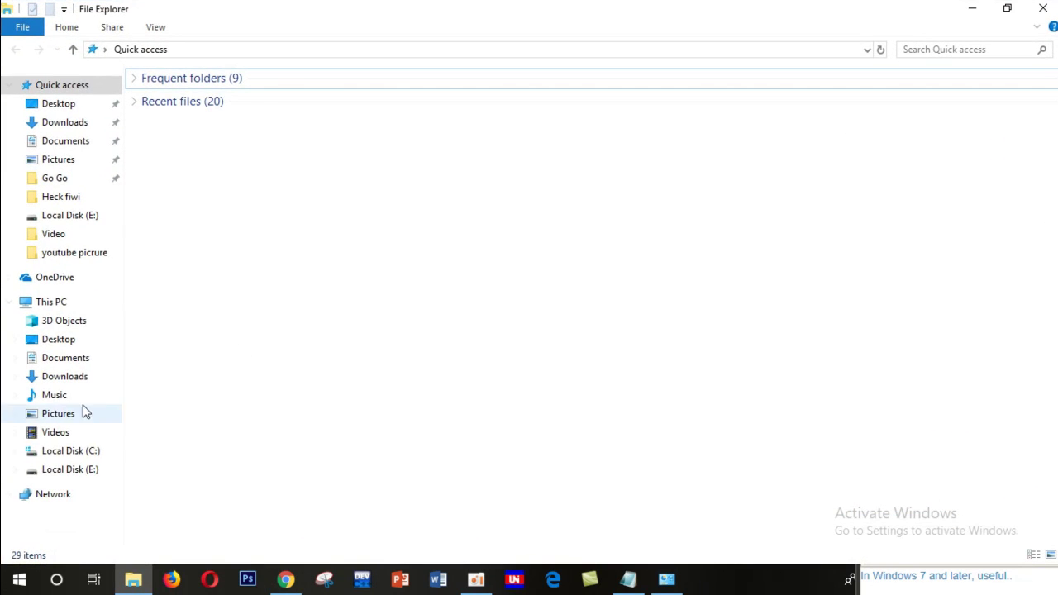
pyautogui.click(70, 474)
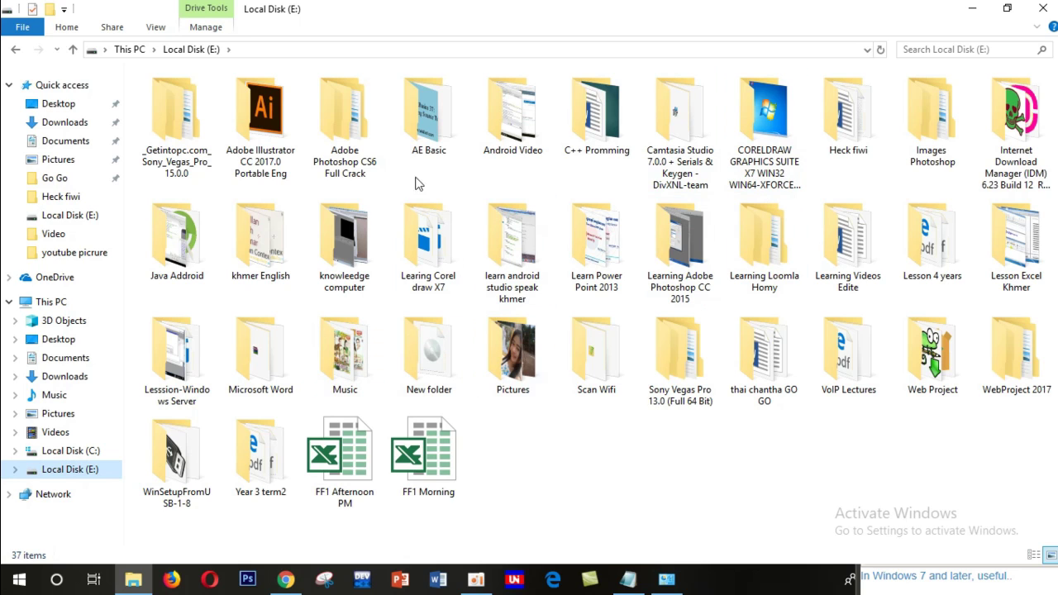
pyautogui.doubleClick(177, 146)
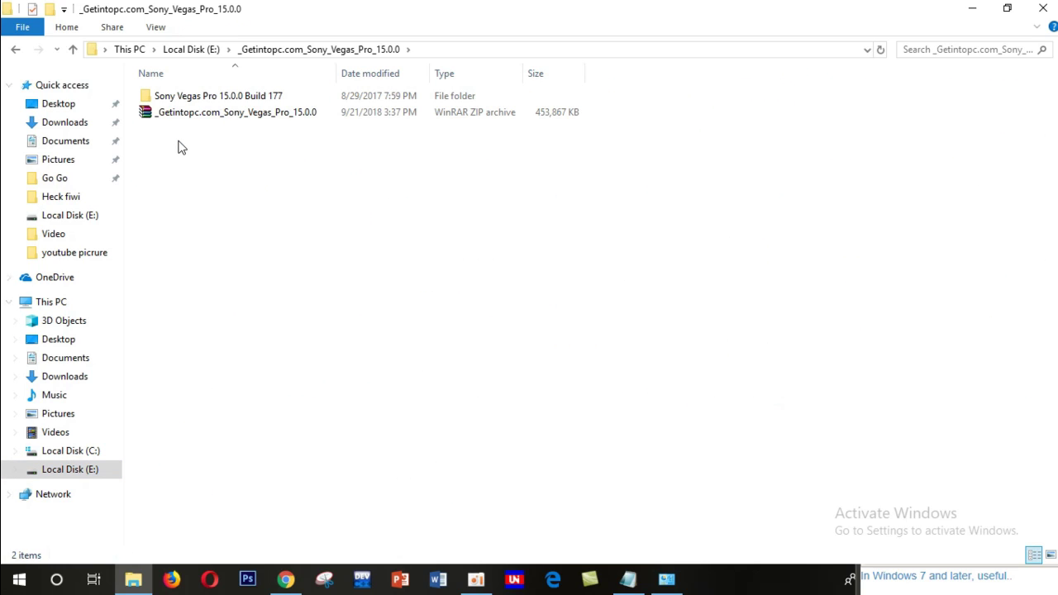
pyautogui.doubleClick(199, 97)
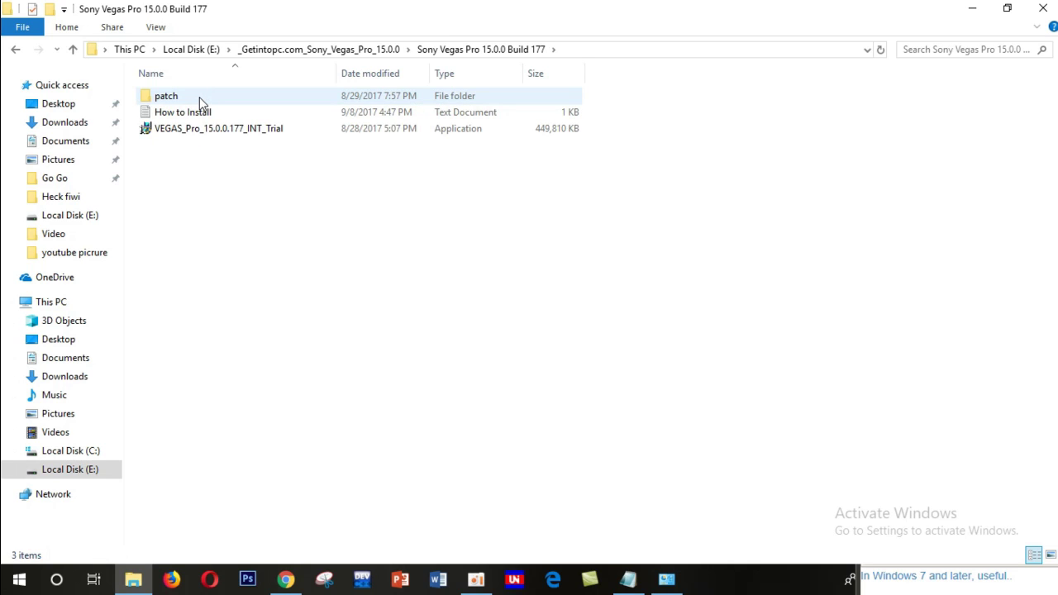
pyautogui.doubleClick(199, 97)
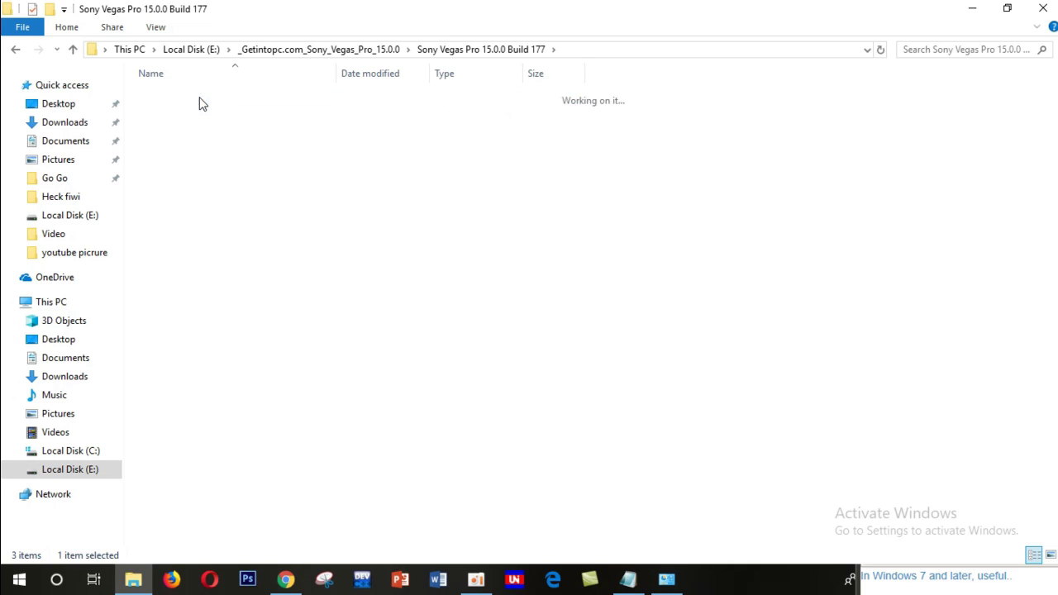
pyautogui.click(15, 52)
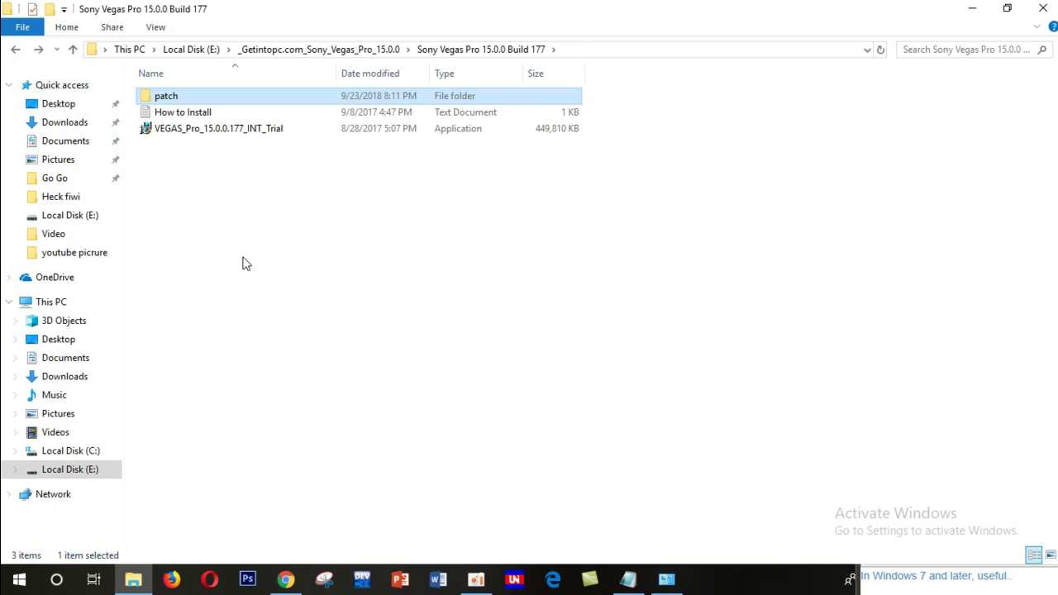
# Step: Run the VEGAS_Pro_15.0.0.177_INT_Trial installer as administrator
pyautogui.click(244, 132)
pyautogui.rightClick(239, 130)
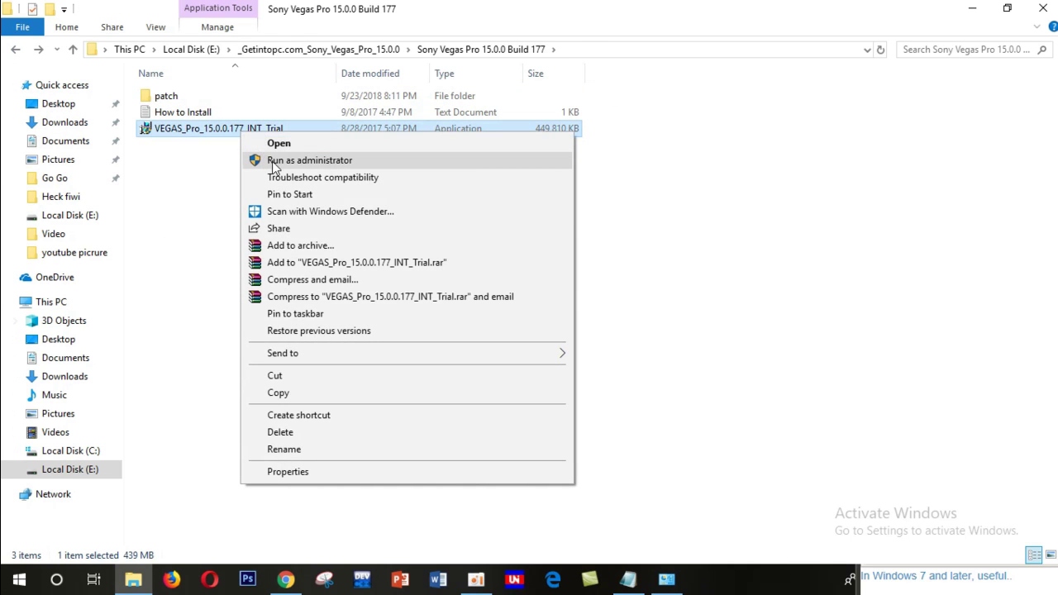
pyautogui.click(274, 162)
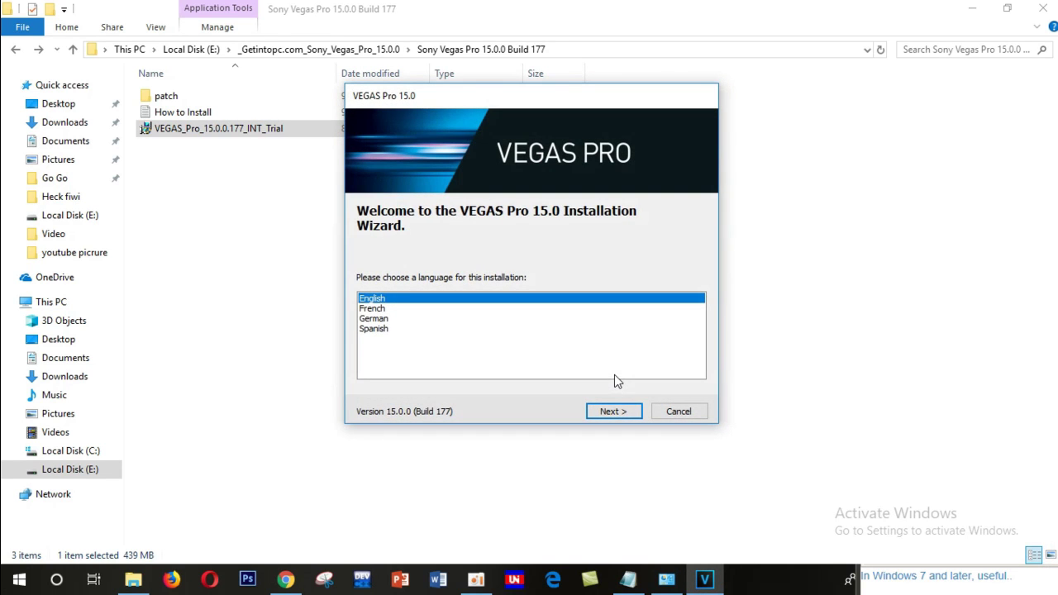
# Step: Start installing VEGAS Pro 15.0 in English to the default folder, accepting the license terms and creating a desktop shortcut
pyautogui.click(610, 406)
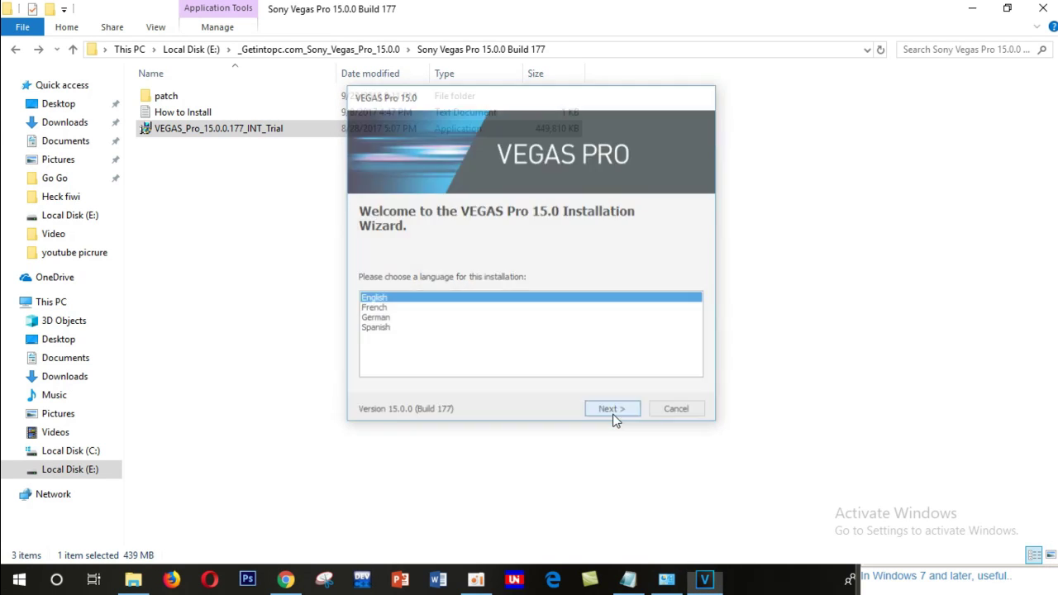
pyautogui.click(370, 361)
pyautogui.click(616, 413)
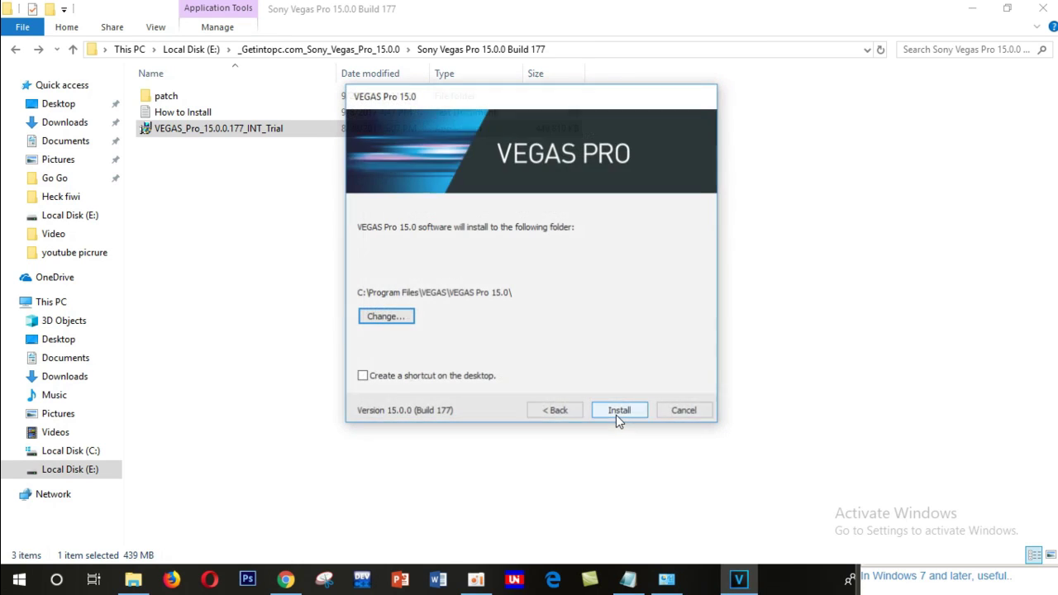
pyautogui.click(363, 377)
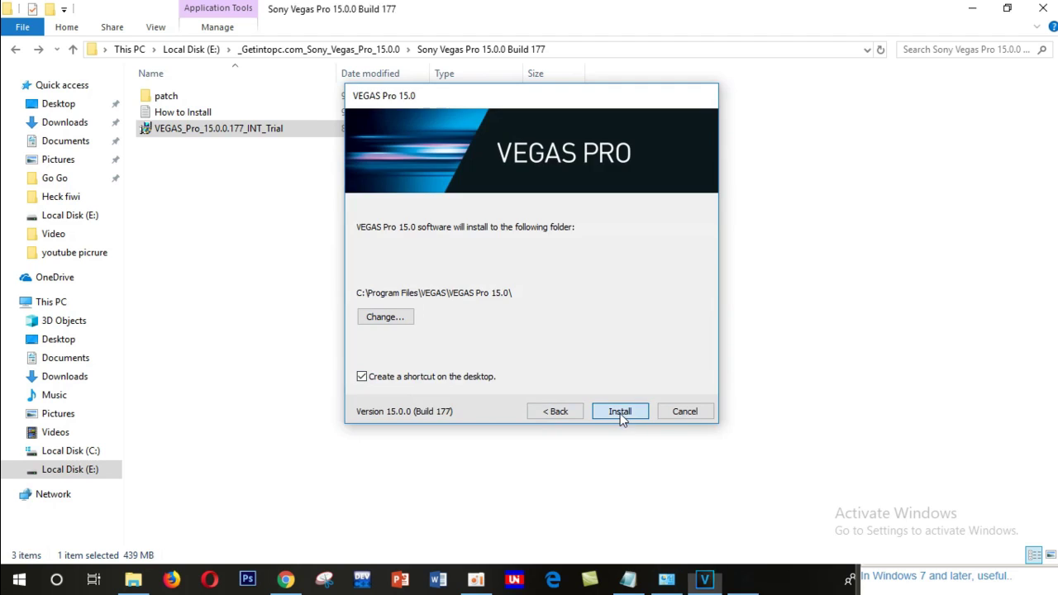
pyautogui.click(620, 413)
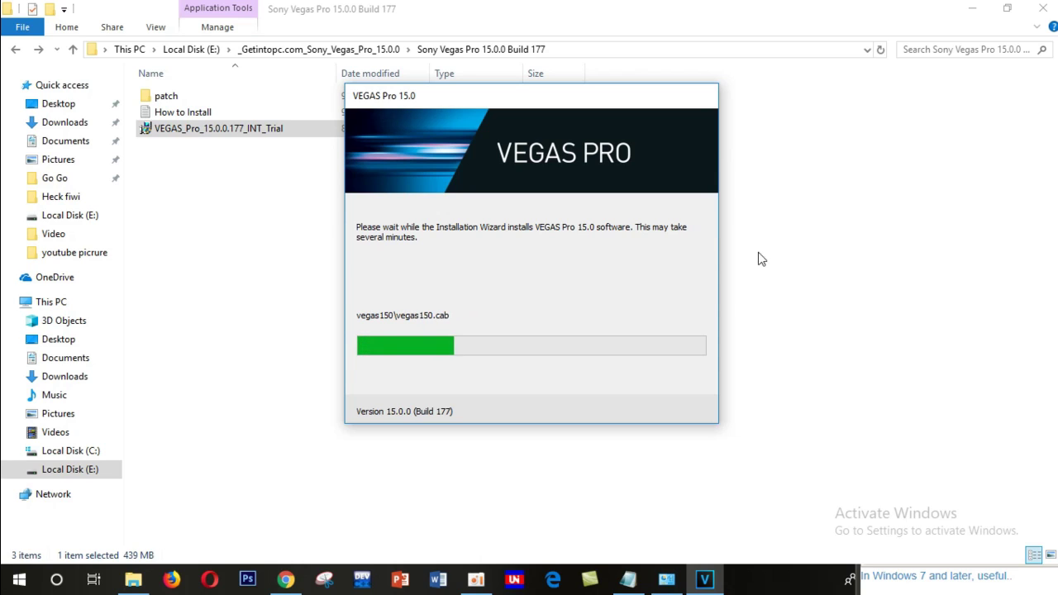
pyautogui.click(973, 10)
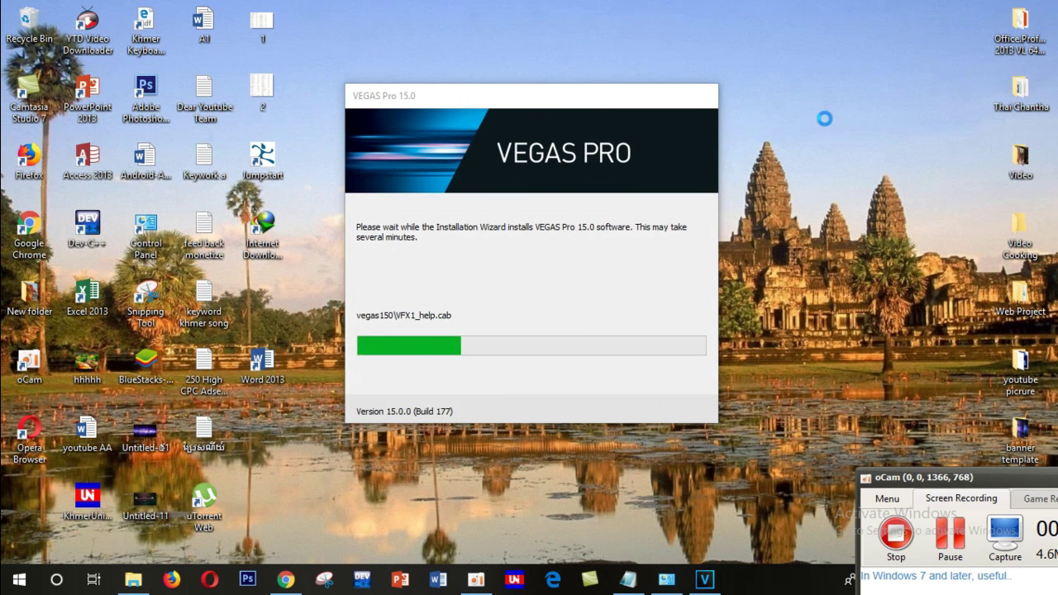
pyautogui.rightClick(825, 118)
pyautogui.click(854, 170)
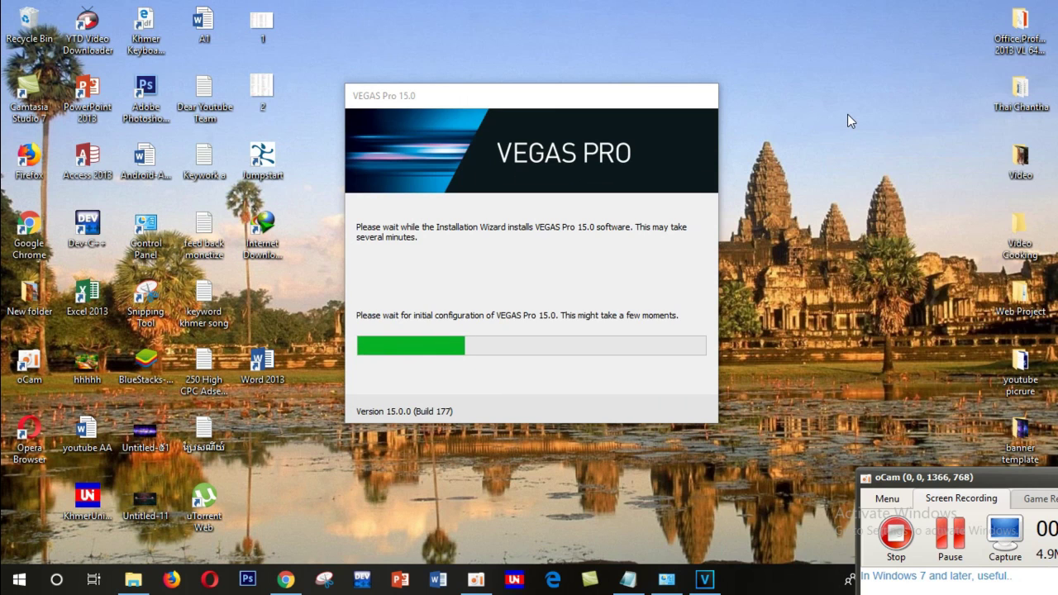
pyautogui.rightClick(847, 114)
pyautogui.click(870, 160)
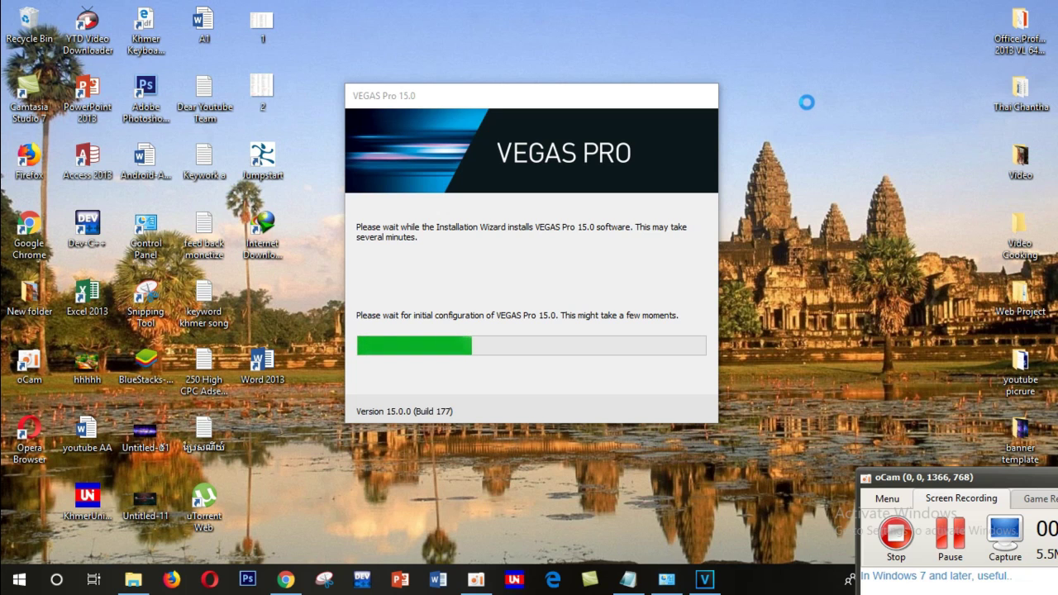
pyautogui.rightClick(804, 94)
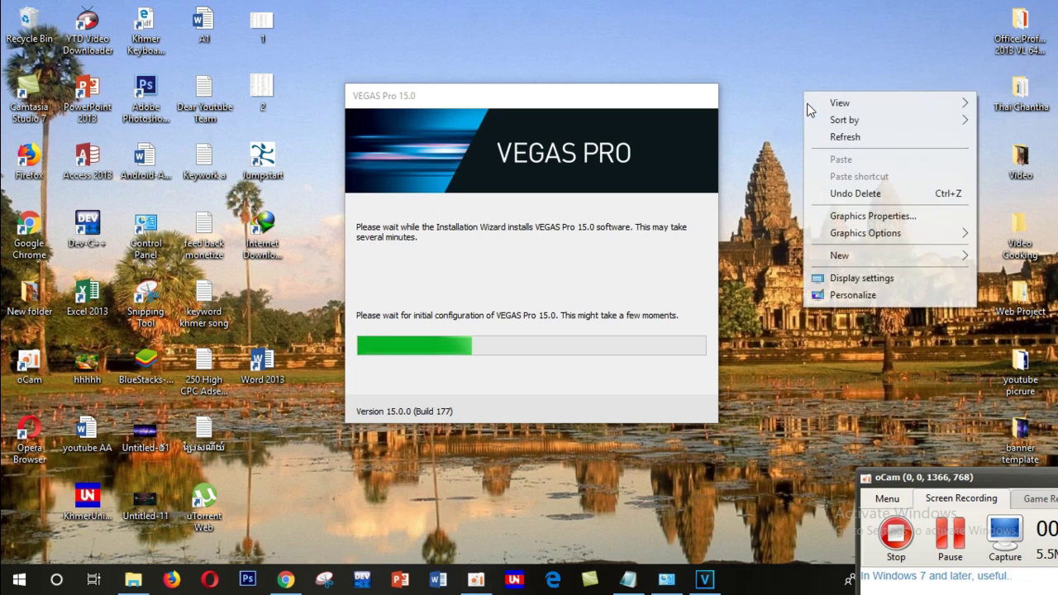
pyautogui.click(838, 139)
pyautogui.rightClick(816, 107)
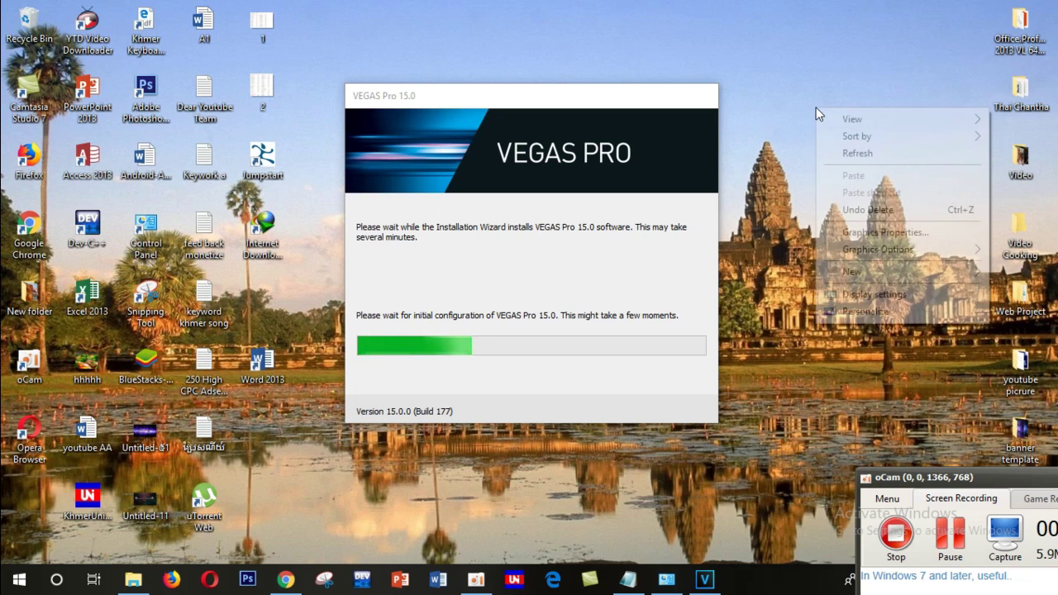
pyautogui.click(850, 155)
pyautogui.rightClick(827, 118)
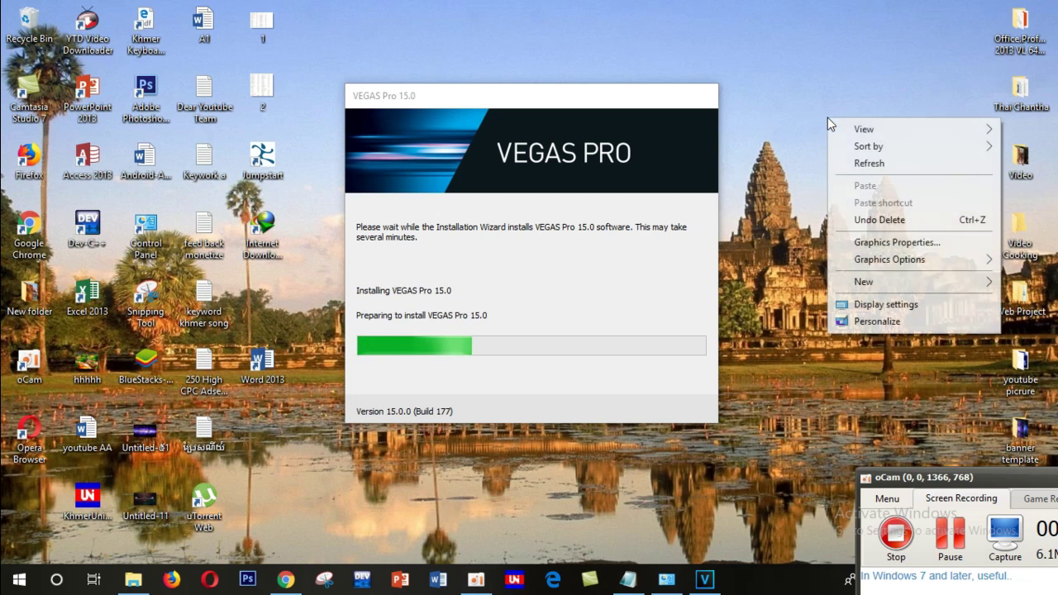
pyautogui.click(854, 168)
pyautogui.rightClick(832, 125)
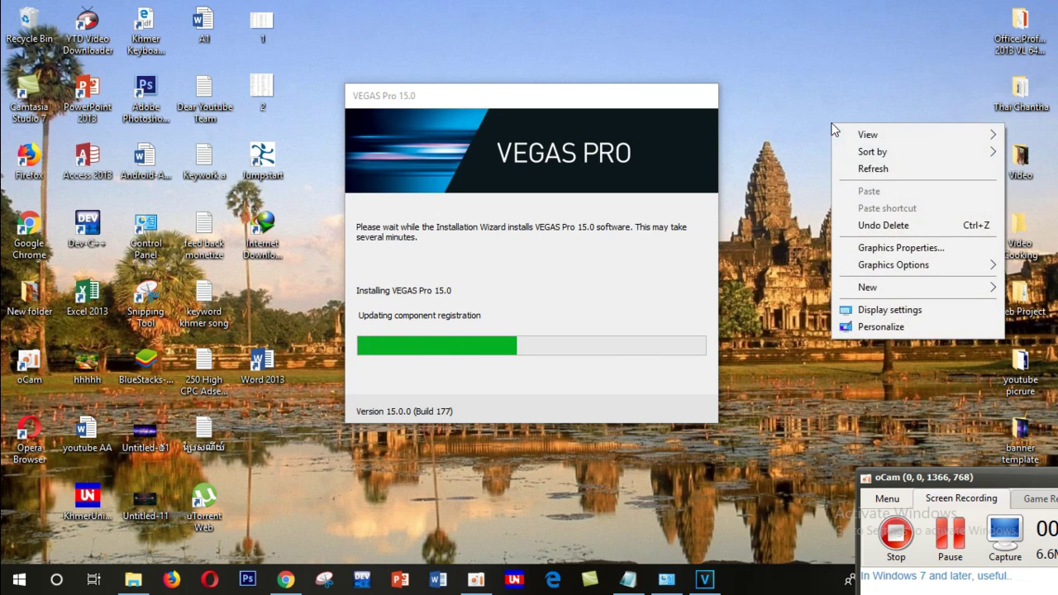
pyautogui.click(861, 169)
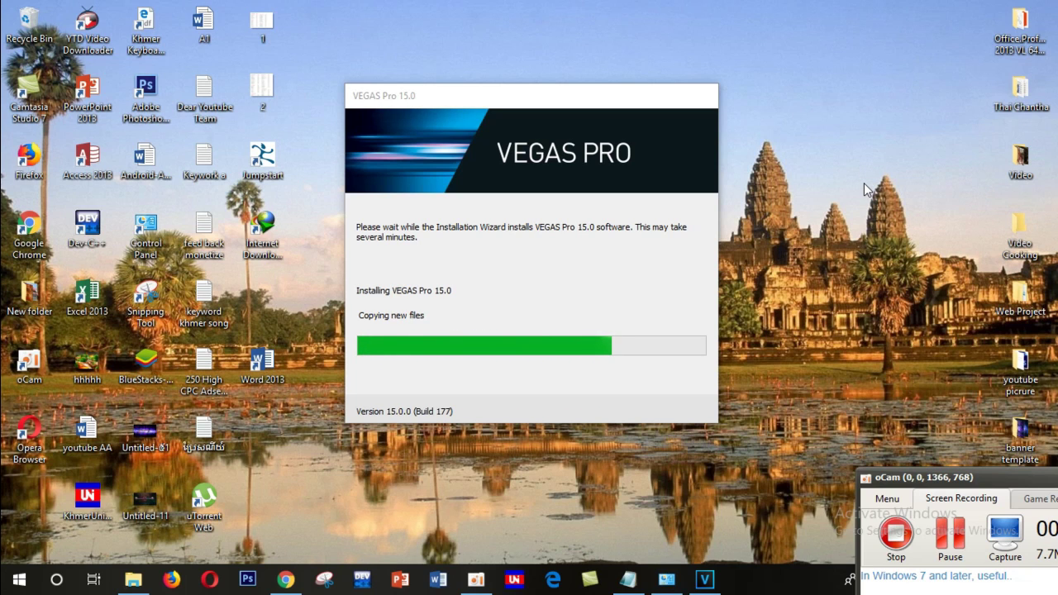
pyautogui.rightClick(862, 96)
pyautogui.click(890, 142)
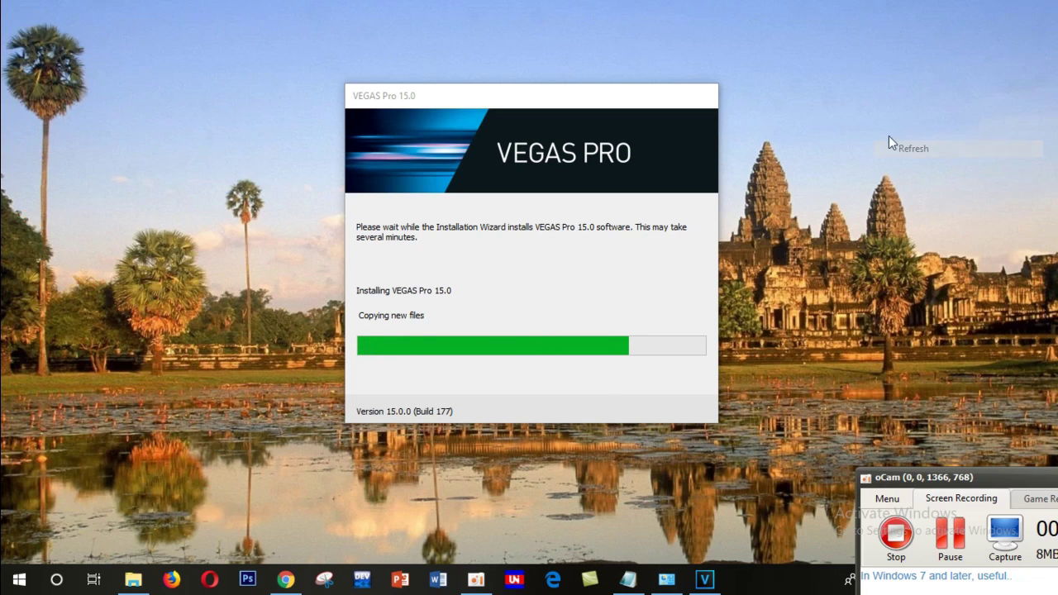
pyautogui.rightClick(860, 101)
pyautogui.click(891, 144)
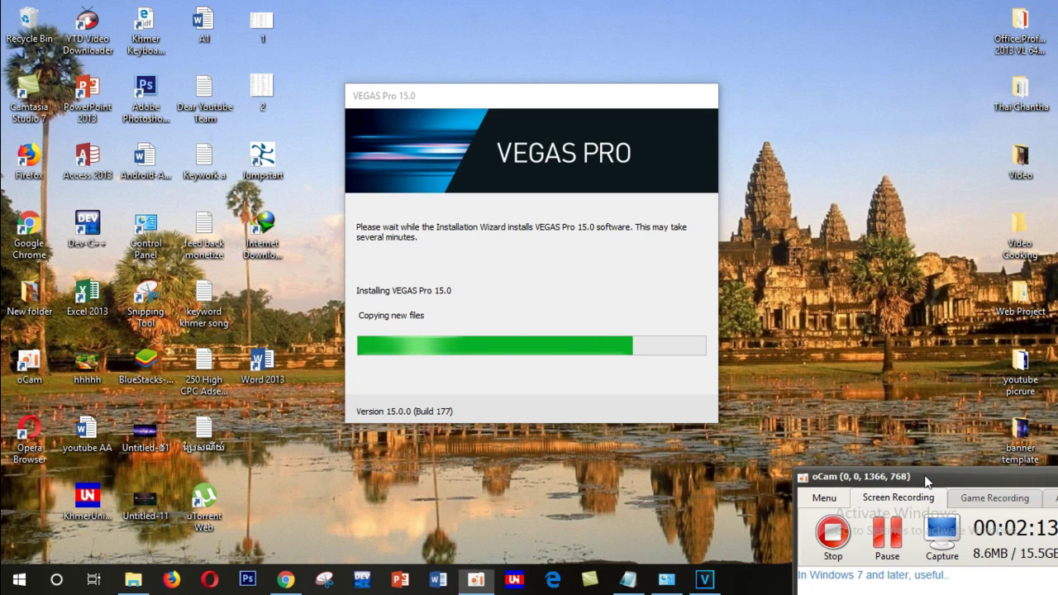
pyautogui.moveTo(963, 490); pyautogui.dragTo(952, 505)
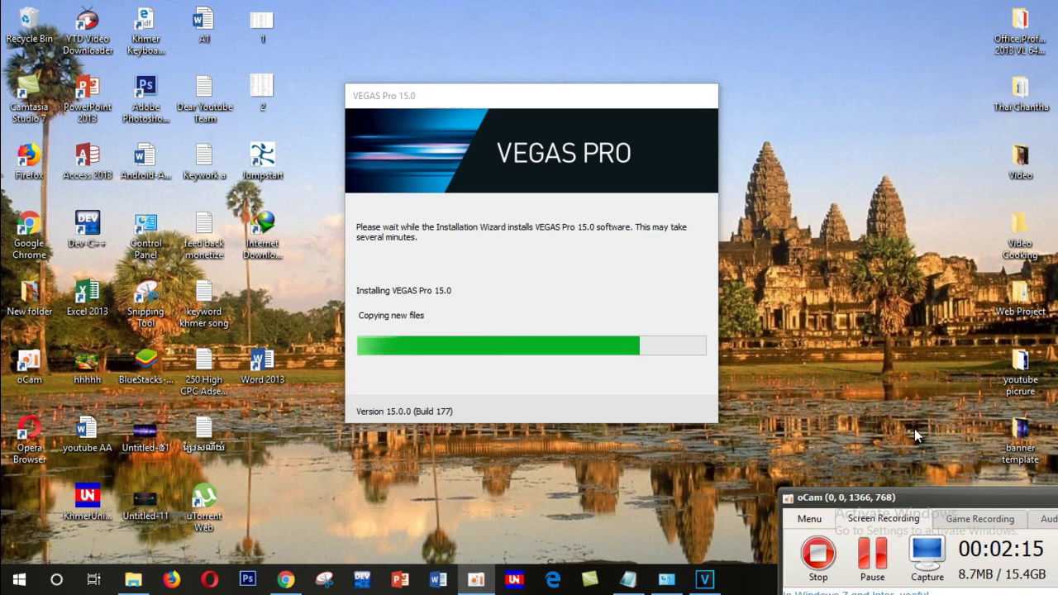
pyautogui.rightClick(806, 85)
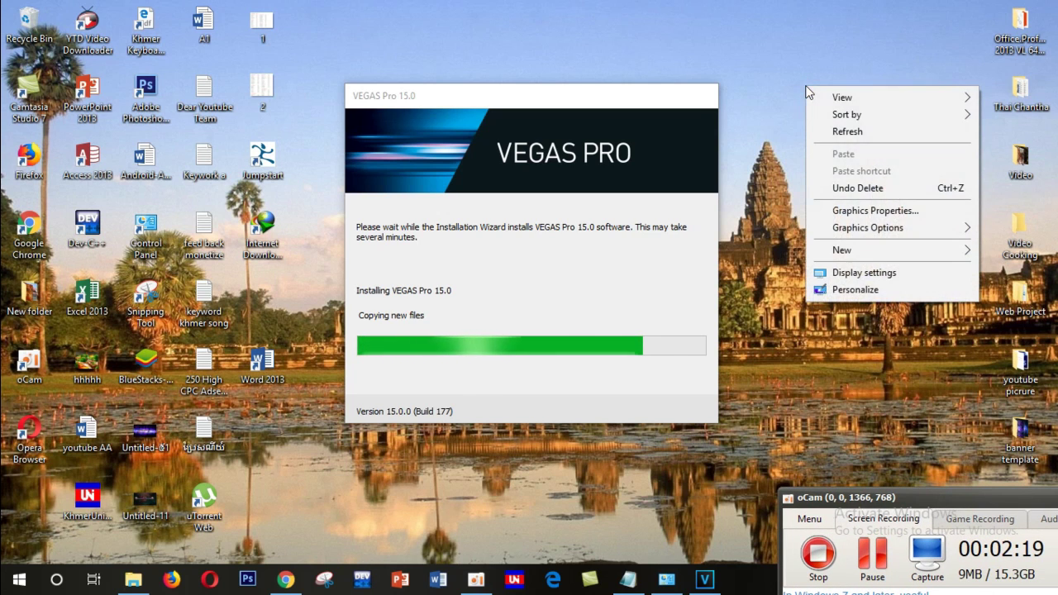
pyautogui.click(844, 133)
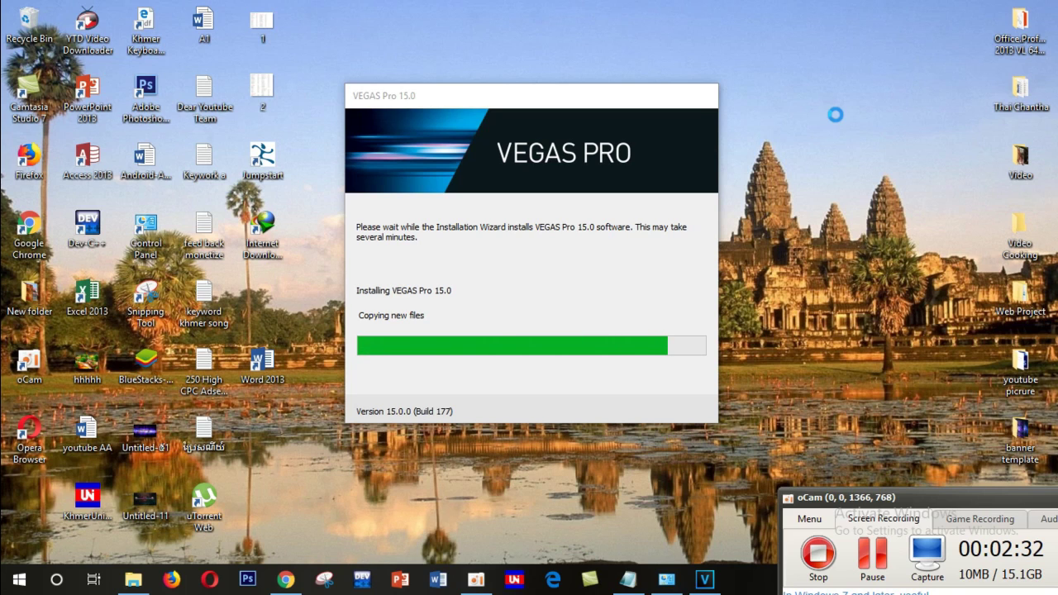
pyautogui.rightClick(835, 119)
pyautogui.click(874, 161)
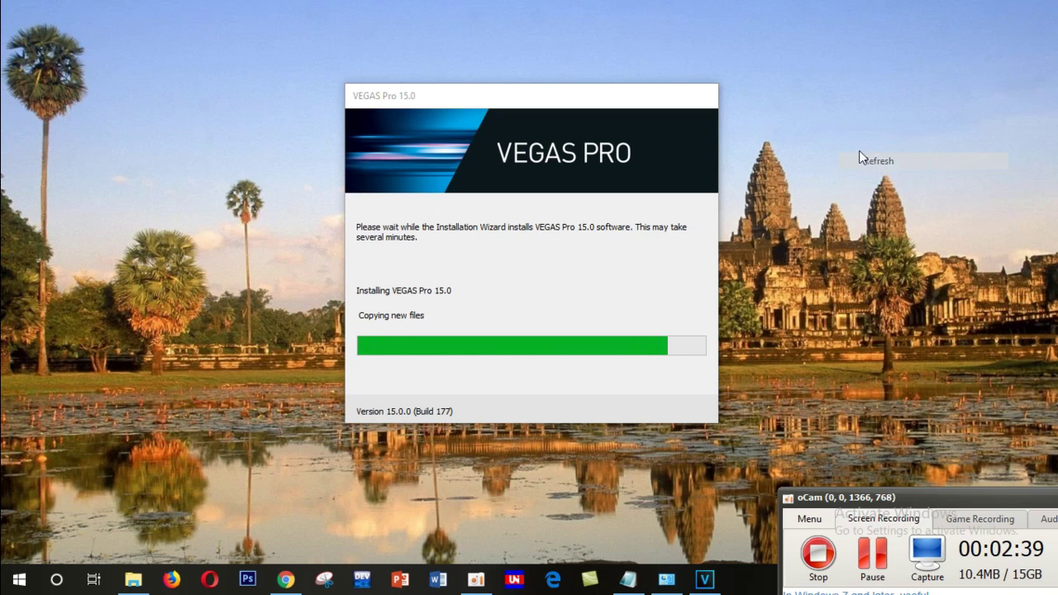
pyautogui.rightClick(834, 131)
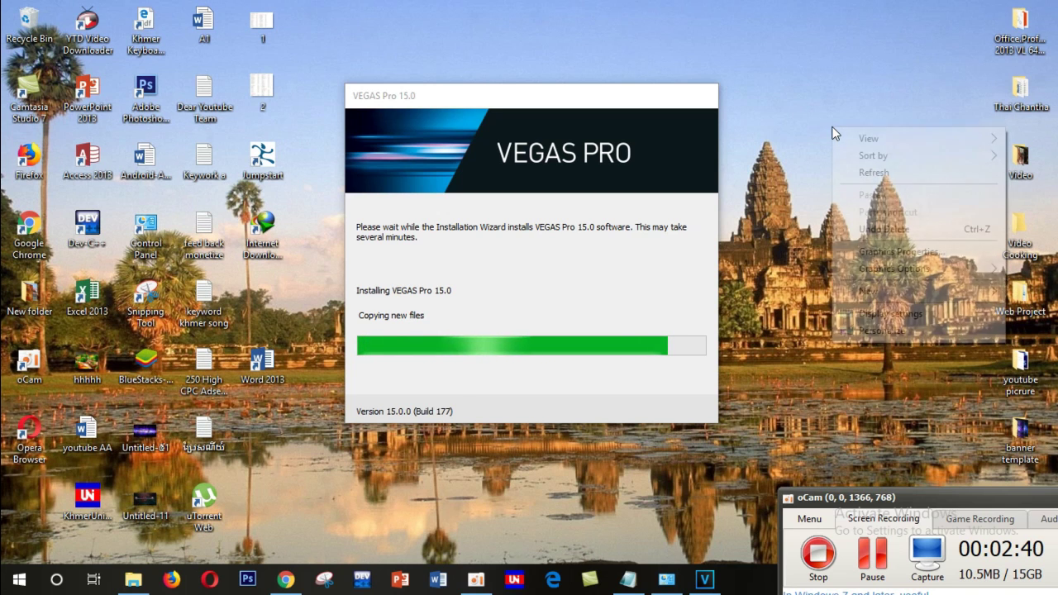
pyautogui.click(865, 172)
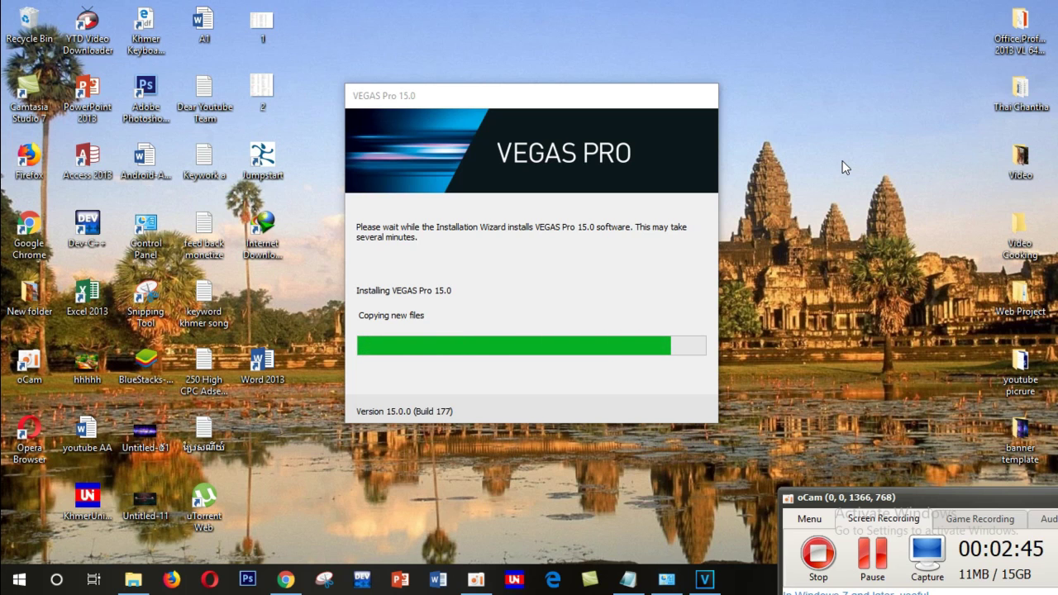
pyautogui.rightClick(842, 160)
pyautogui.click(851, 207)
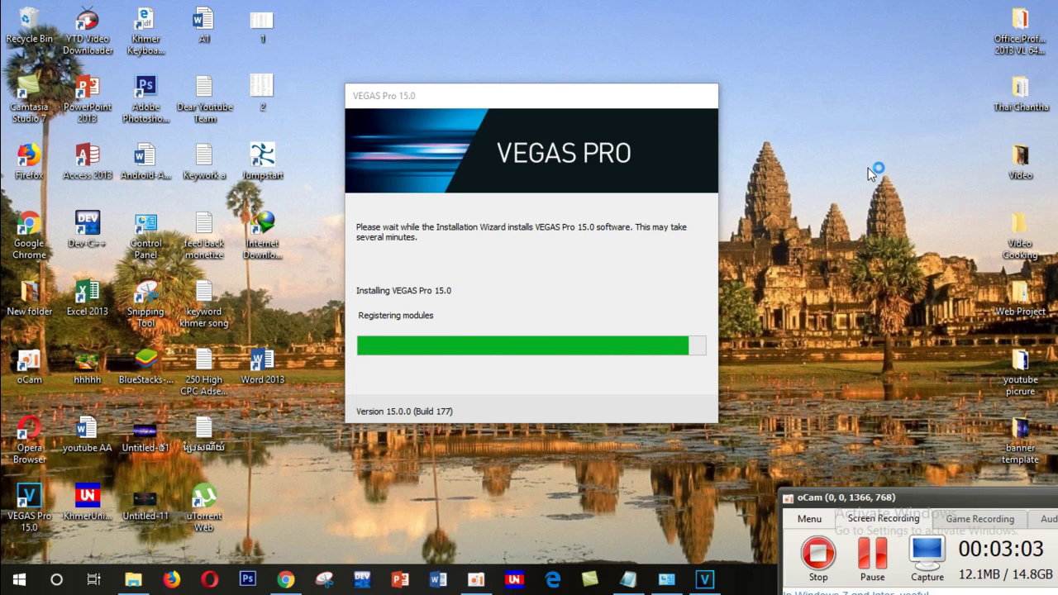
pyautogui.rightClick(854, 116)
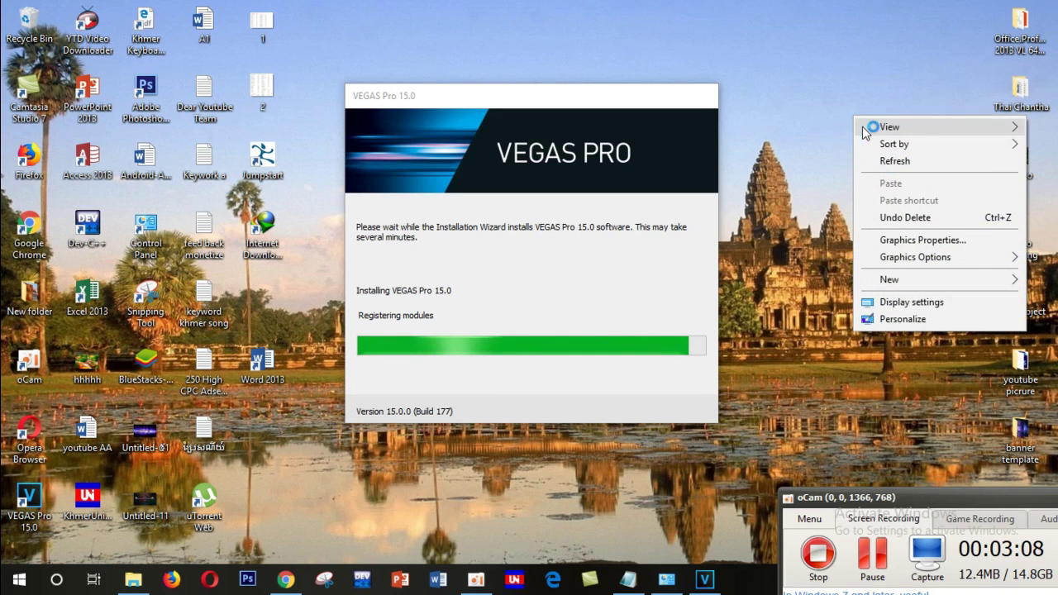
pyautogui.click(887, 162)
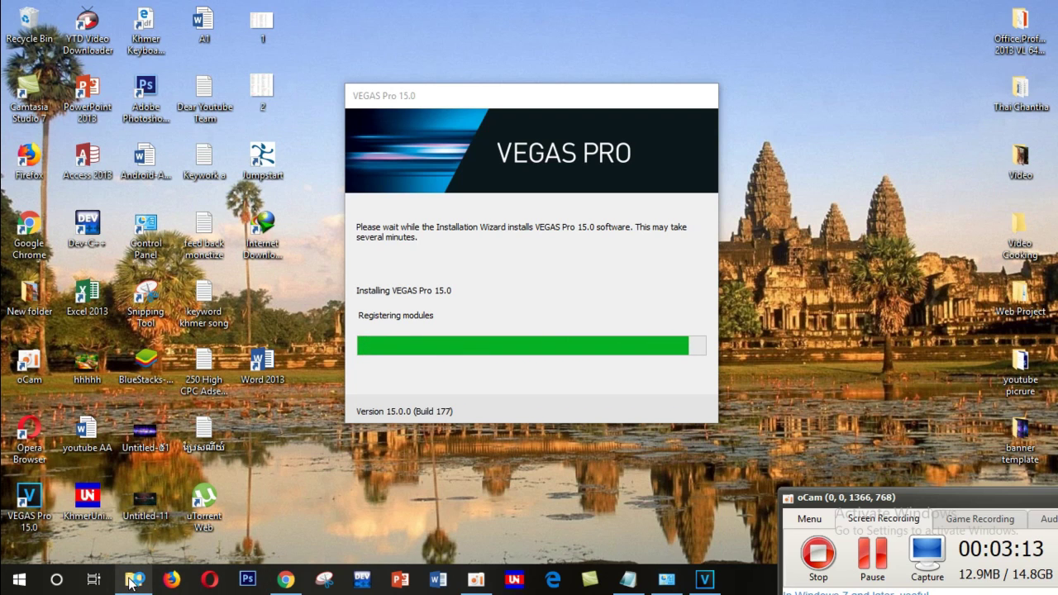
pyautogui.moveTo(132, 581)
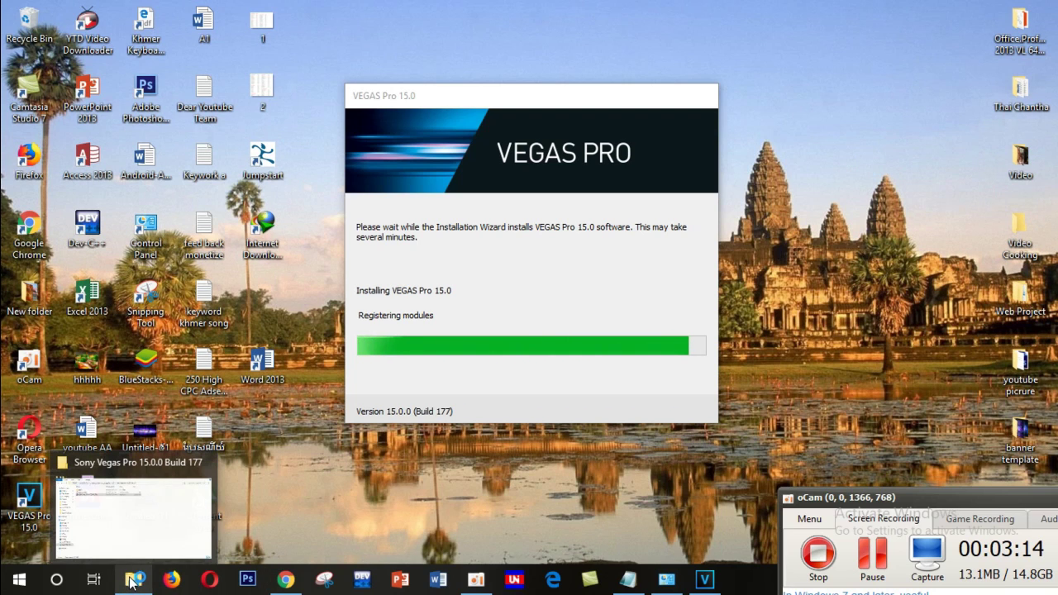
pyautogui.click(128, 525)
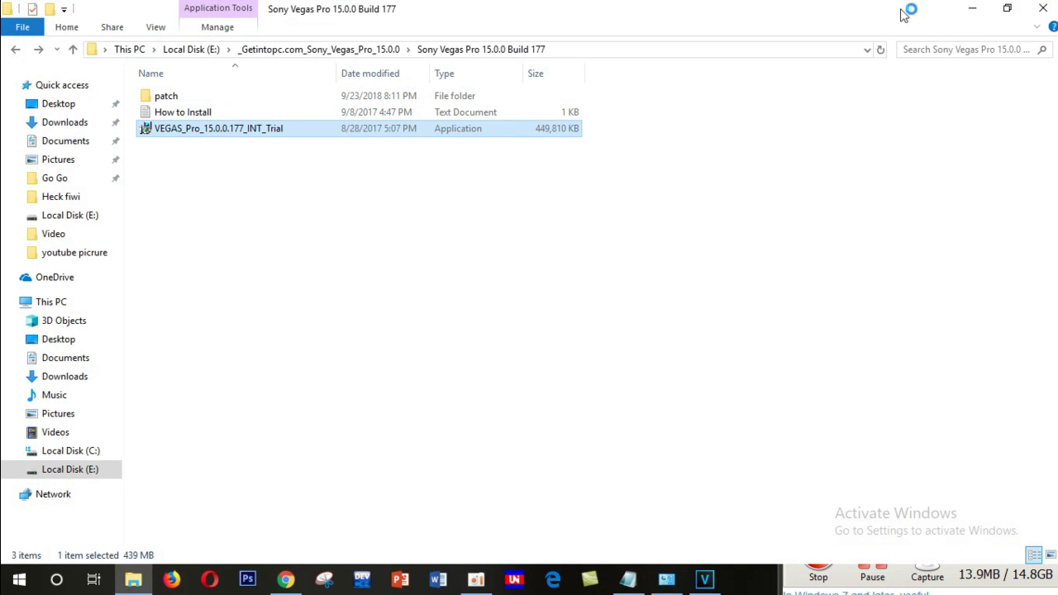
pyautogui.click(972, 8)
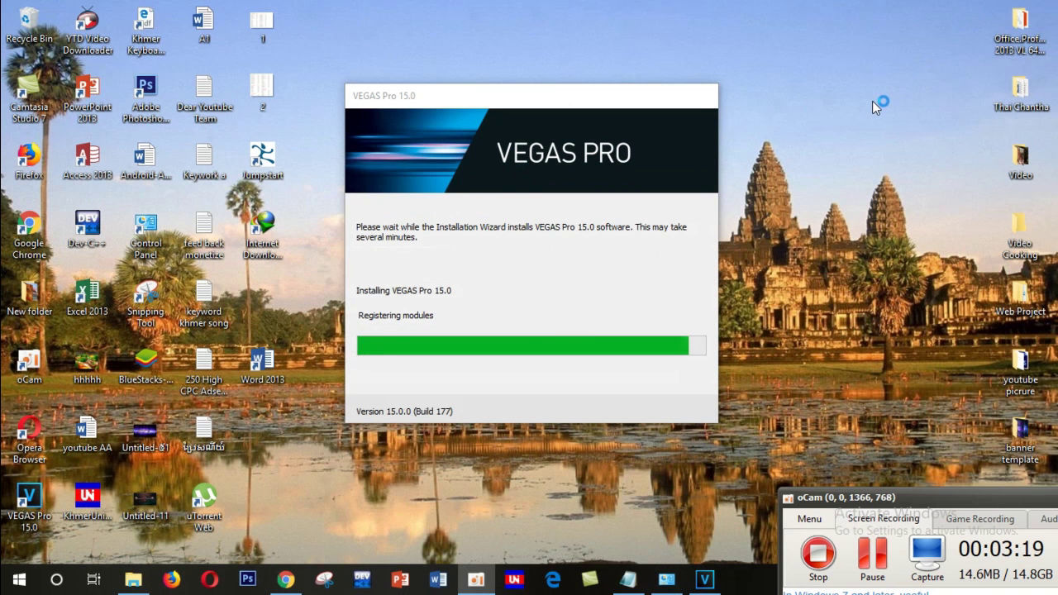
pyautogui.rightClick(845, 102)
pyautogui.click(855, 143)
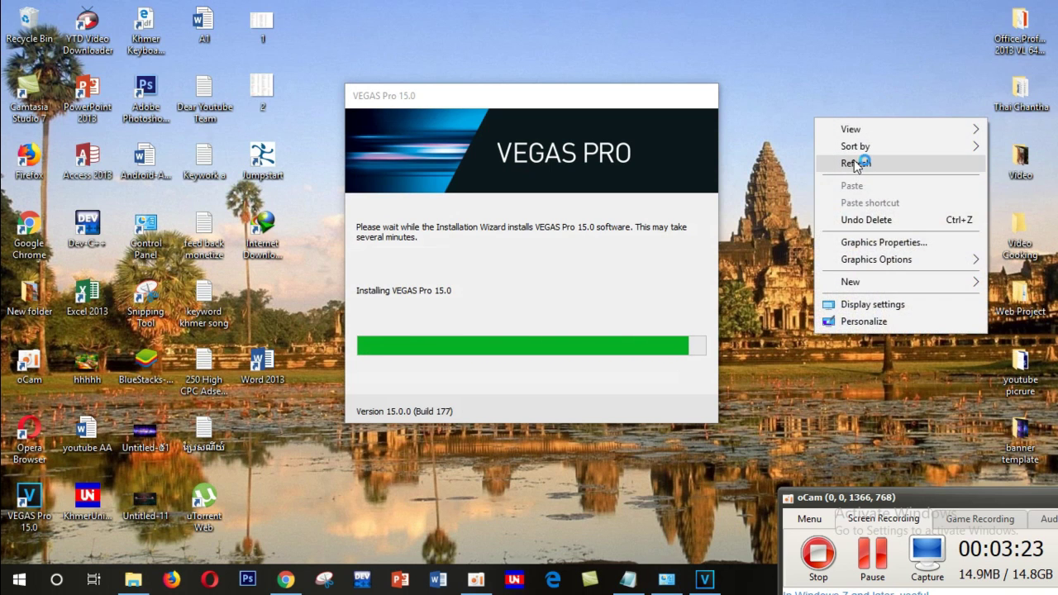
pyautogui.click(854, 162)
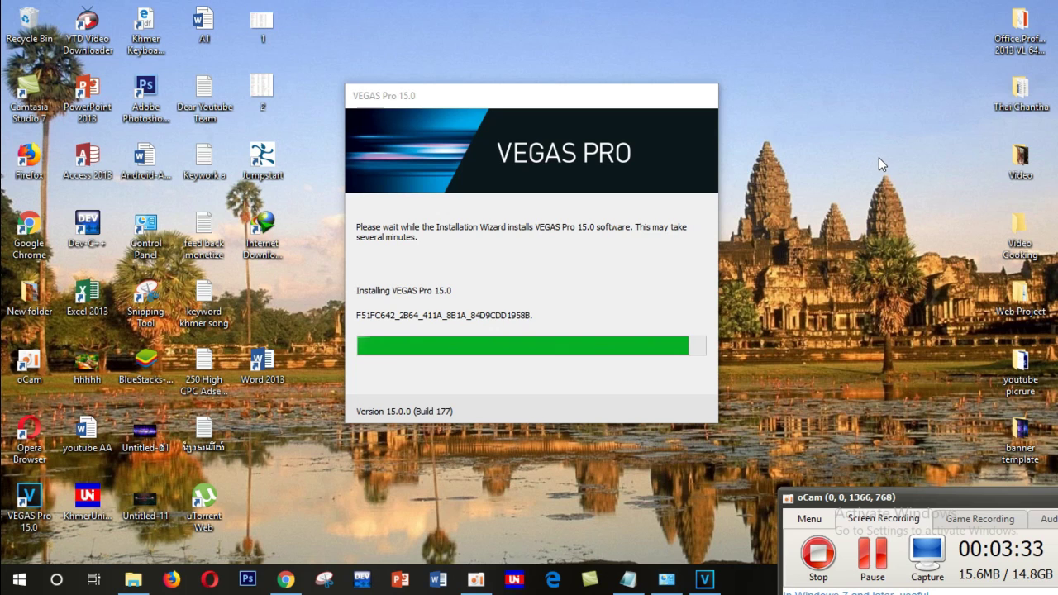
pyautogui.rightClick(834, 108)
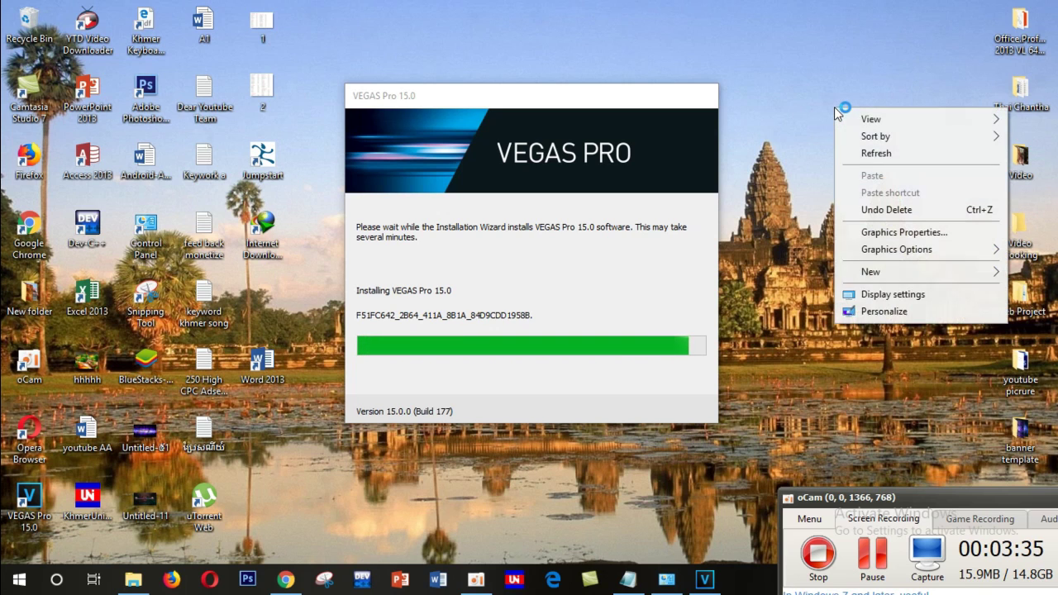
pyautogui.rightClick(827, 84)
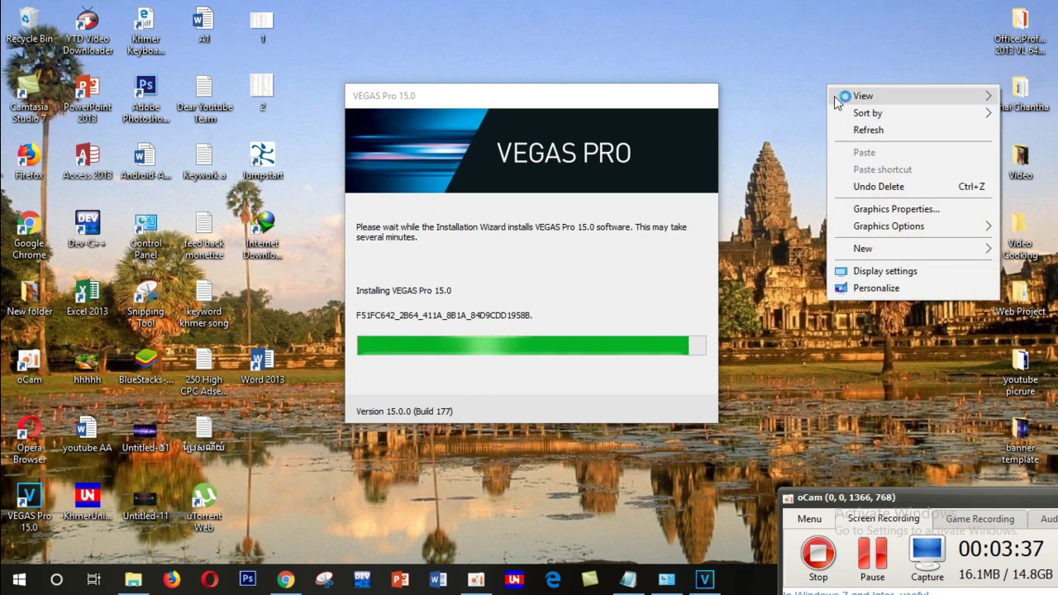
pyautogui.rightClick(833, 102)
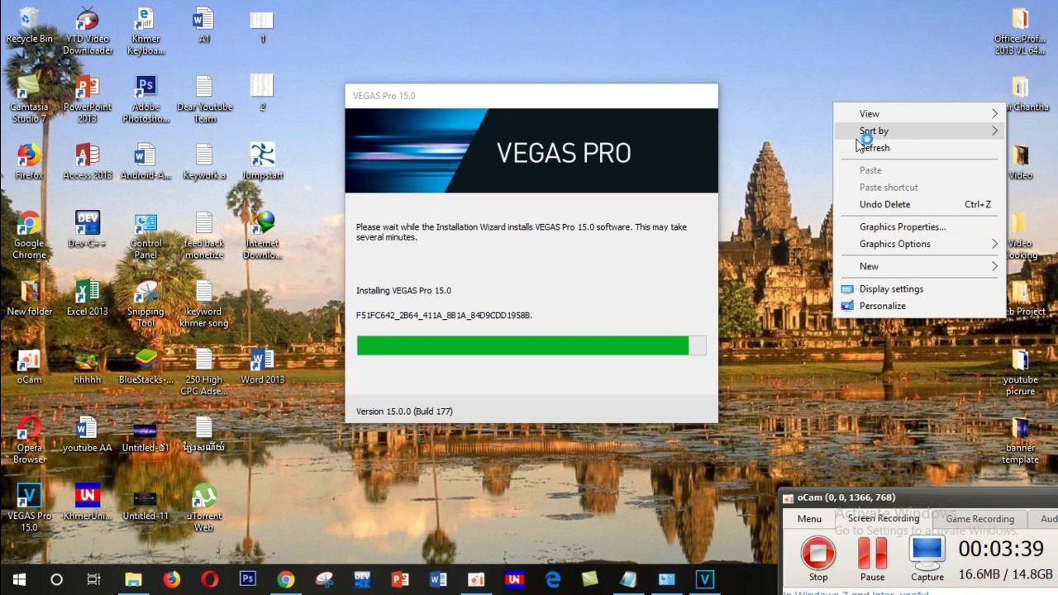
pyautogui.click(867, 147)
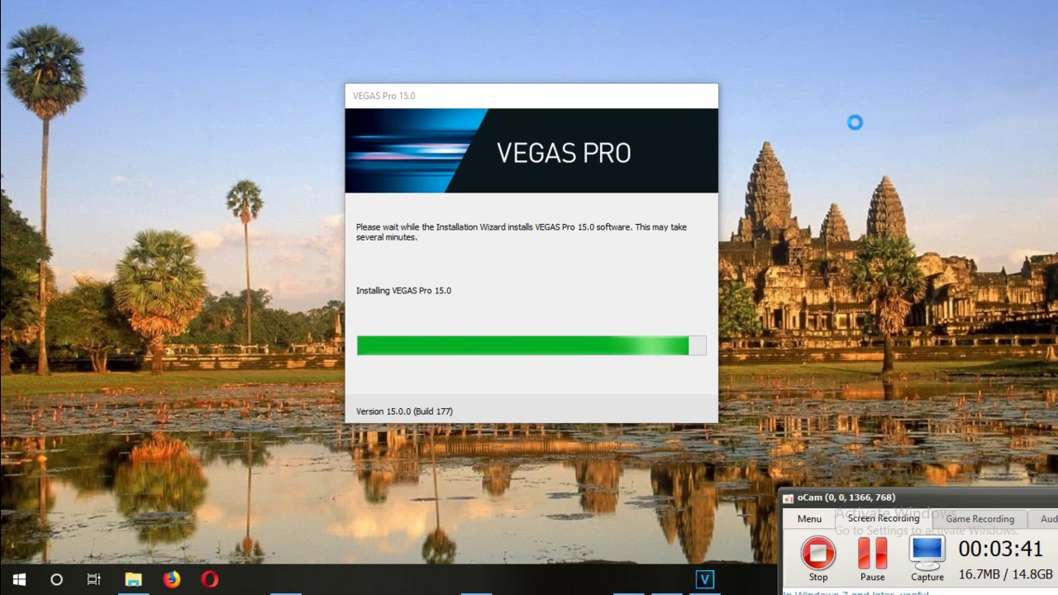
pyautogui.rightClick(833, 94)
pyautogui.click(866, 142)
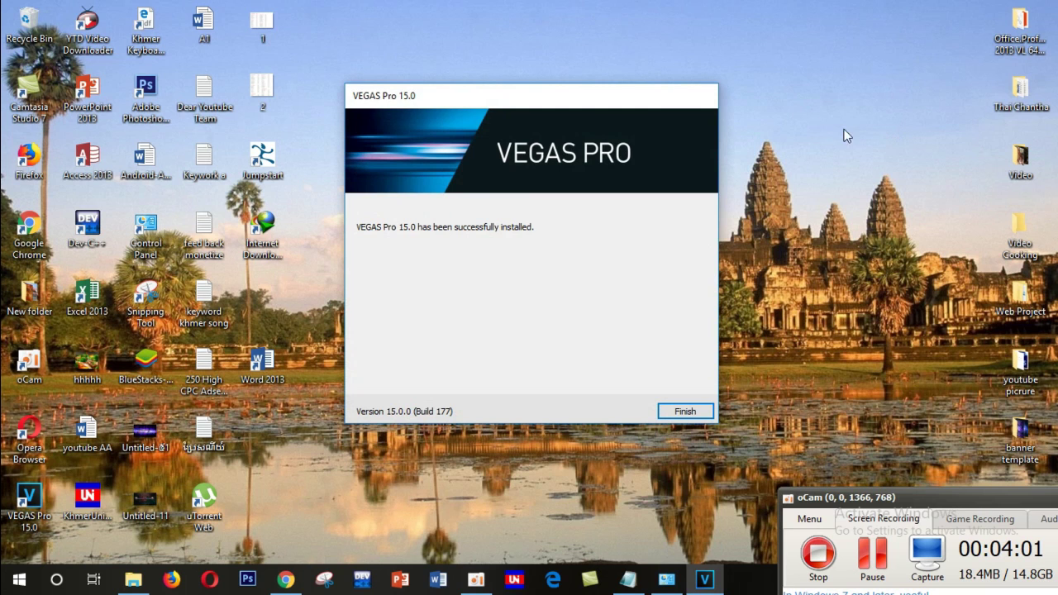
# Step: Finish the VEGAS Pro 15.0 installation wizard and refresh the desktop
pyautogui.click(676, 411)
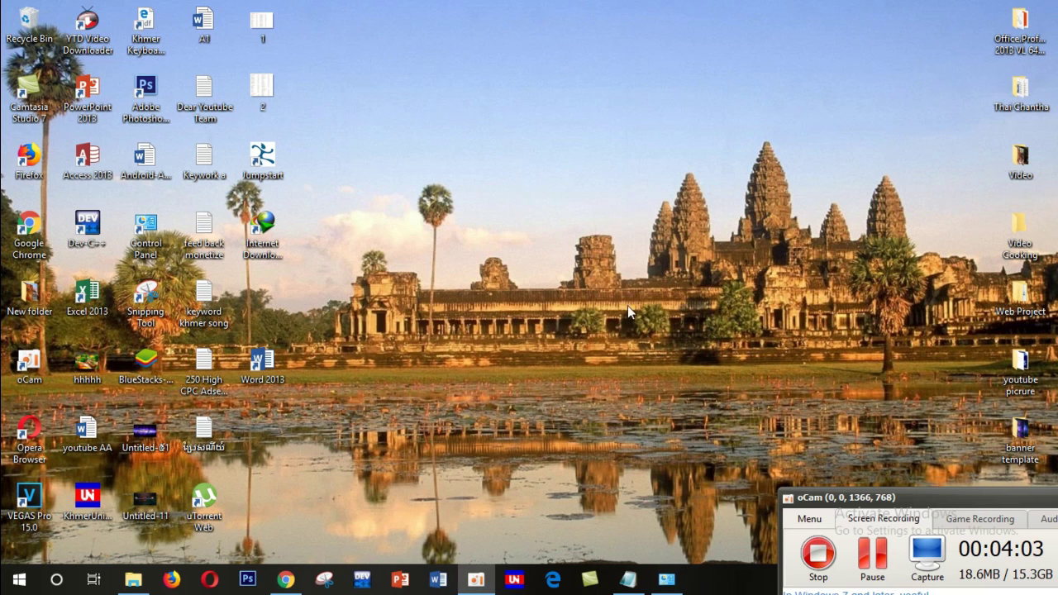
pyautogui.rightClick(583, 161)
pyautogui.click(629, 207)
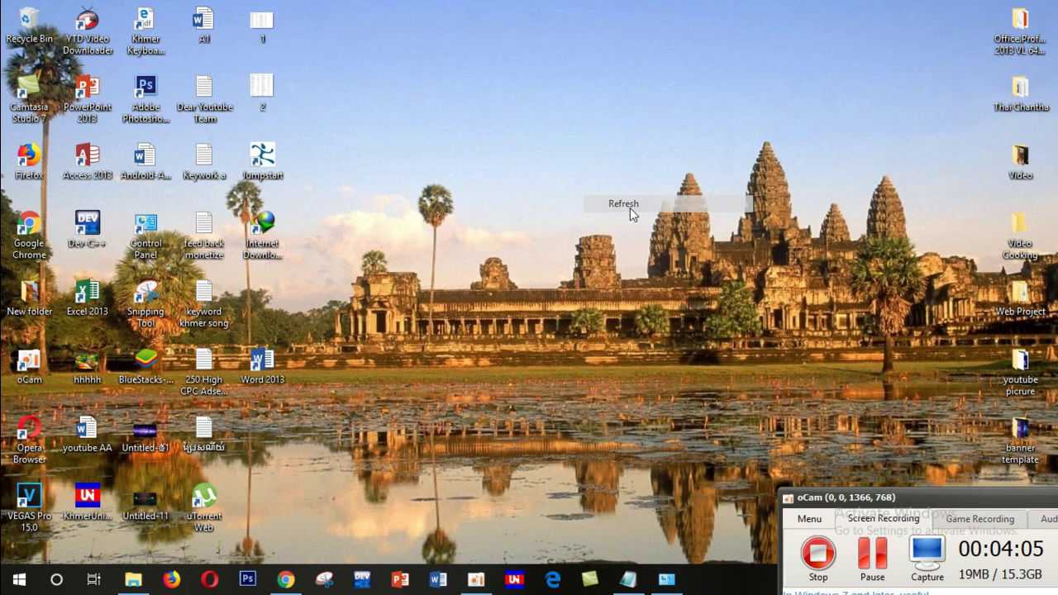
# Step: Run VEGAS15.0.177_patch as administrator from the patch subfolder of Sony Vegas Pro 15.0.0 Build 177
pyautogui.click(148, 572)
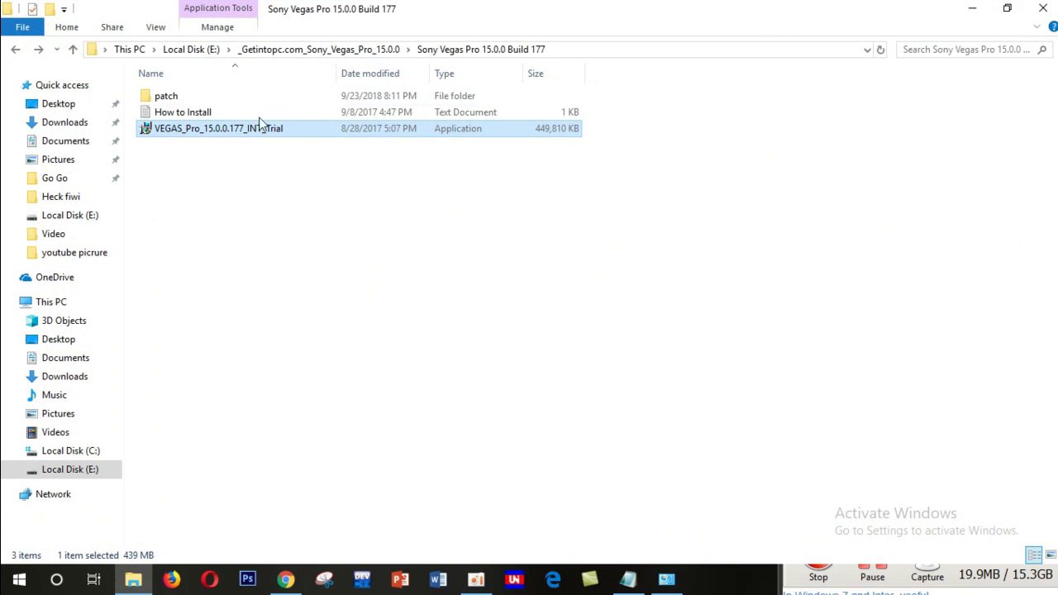
pyautogui.doubleClick(224, 97)
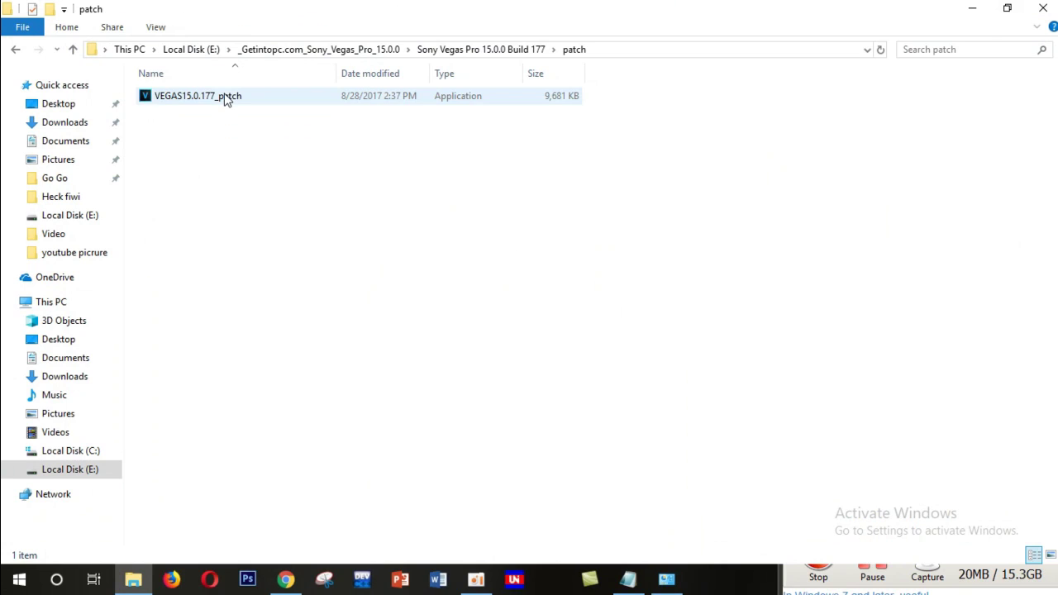
pyautogui.rightClick(225, 98)
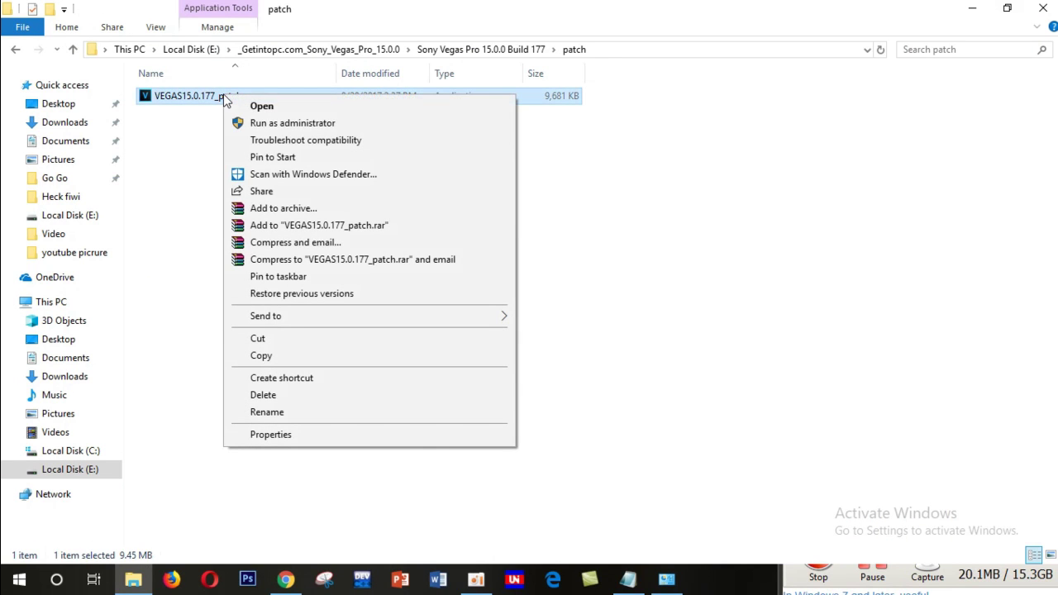
pyautogui.click(255, 124)
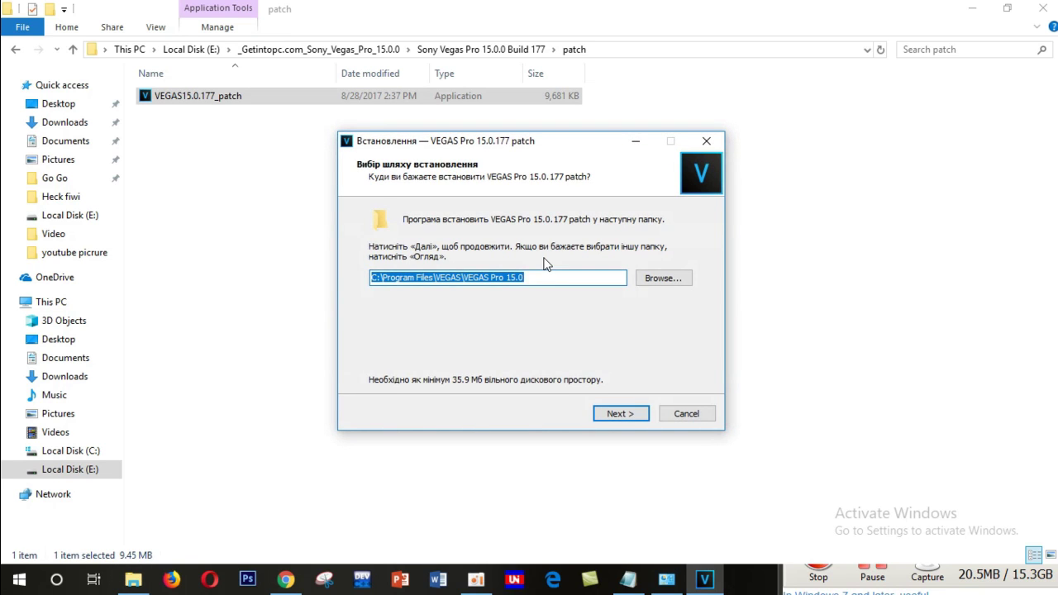
# Step: Install the patch to C:\Program Files\VEGAS\VEGAS Pro 15.0, finish its wizard and minimize the folder window
pyautogui.click(620, 413)
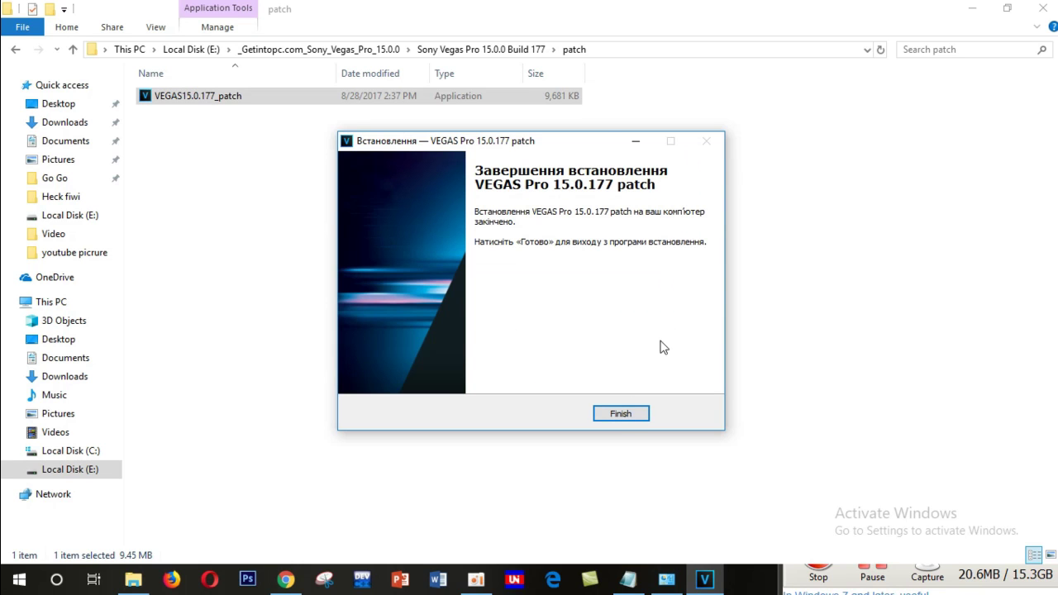
pyautogui.click(620, 414)
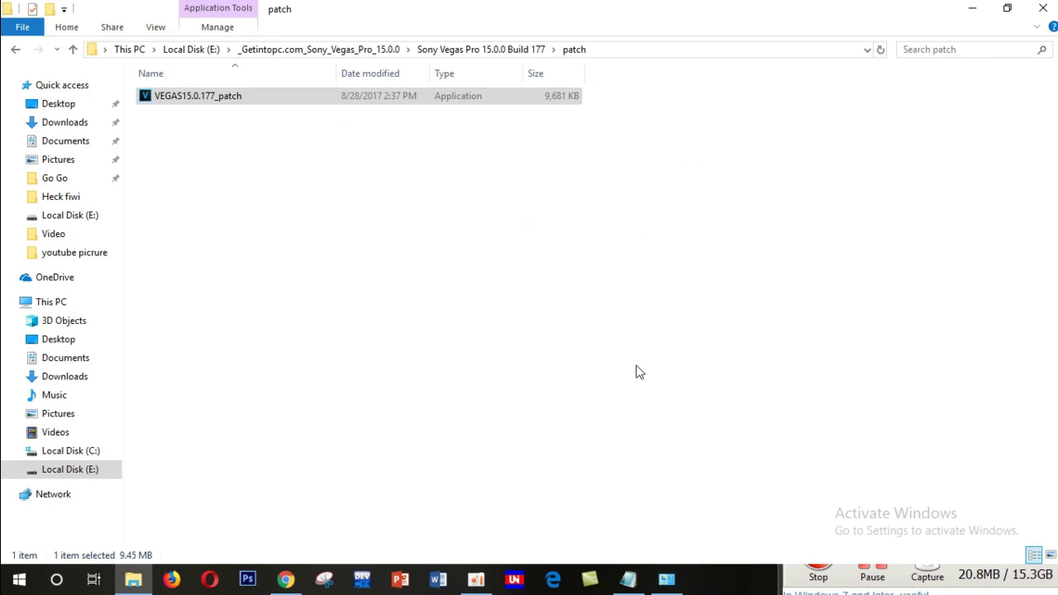
pyautogui.click(957, 12)
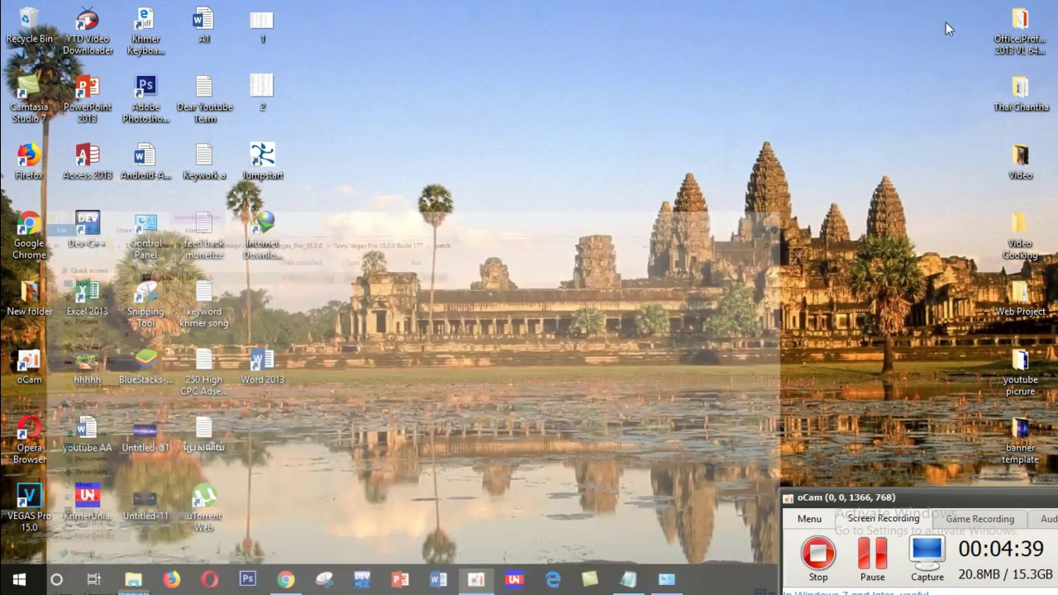
# Step: Refresh the desktop and launch VEGAS Pro 15.0 from its desktop shortcut
pyautogui.rightClick(588, 159)
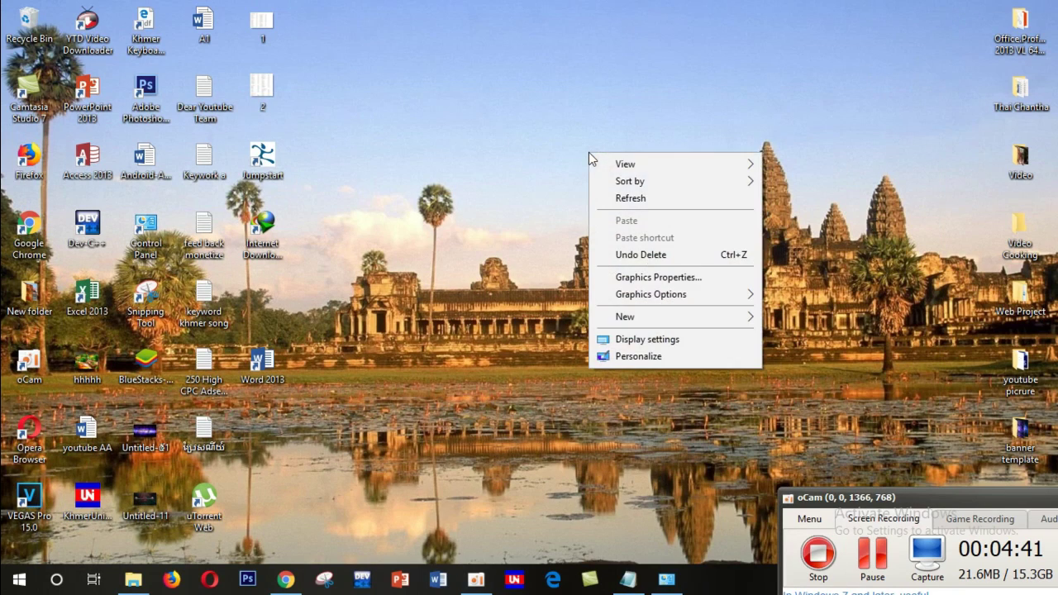
pyautogui.click(636, 196)
pyautogui.rightClick(584, 168)
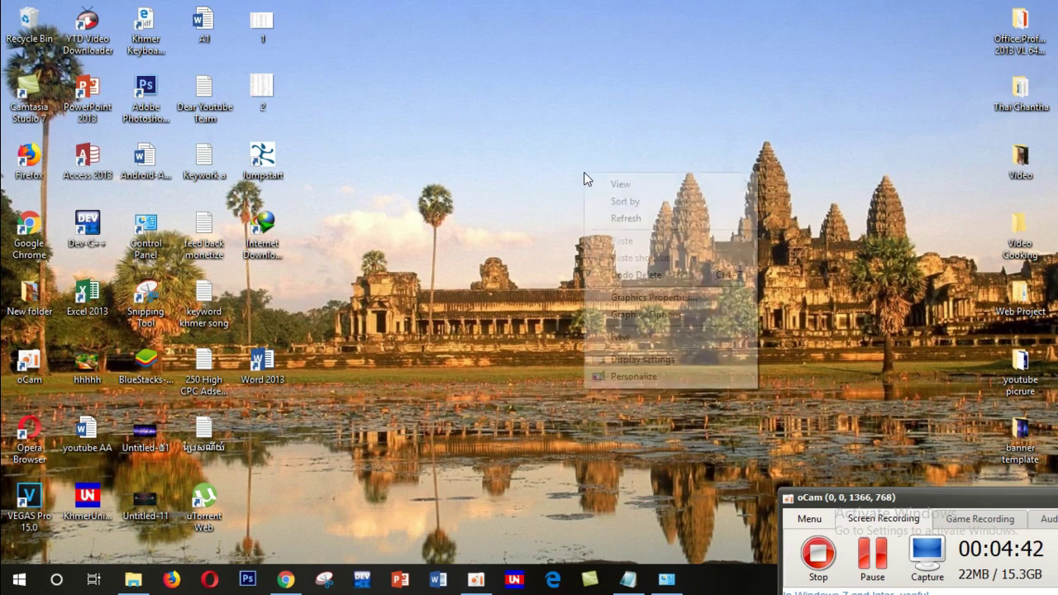
pyautogui.click(626, 219)
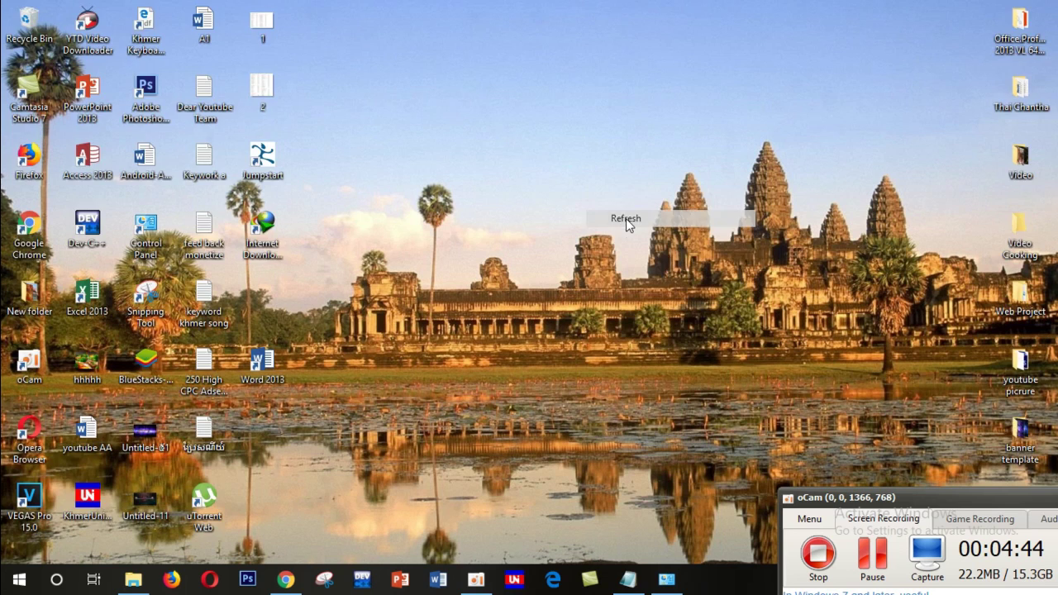
pyautogui.doubleClick(33, 499)
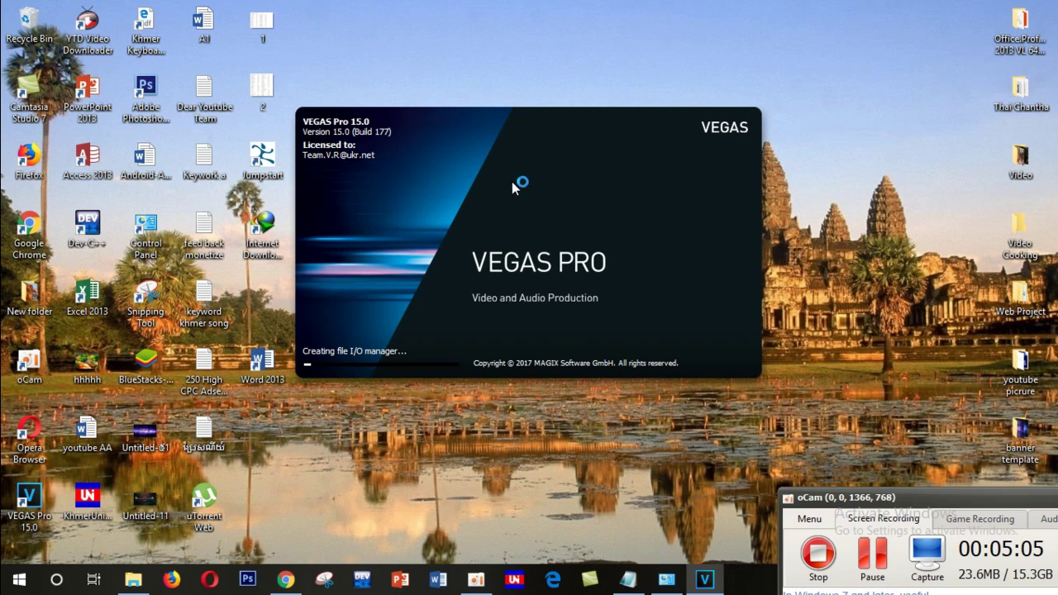
pyautogui.rightClick(829, 103)
pyautogui.click(865, 151)
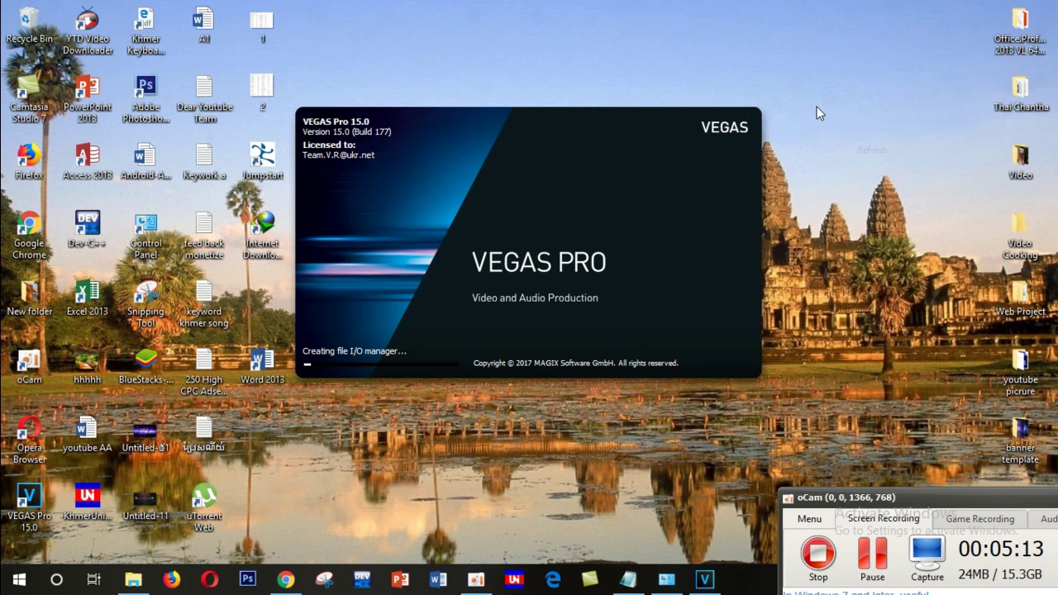
pyautogui.rightClick(816, 107)
pyautogui.click(836, 151)
pyautogui.rightClick(837, 124)
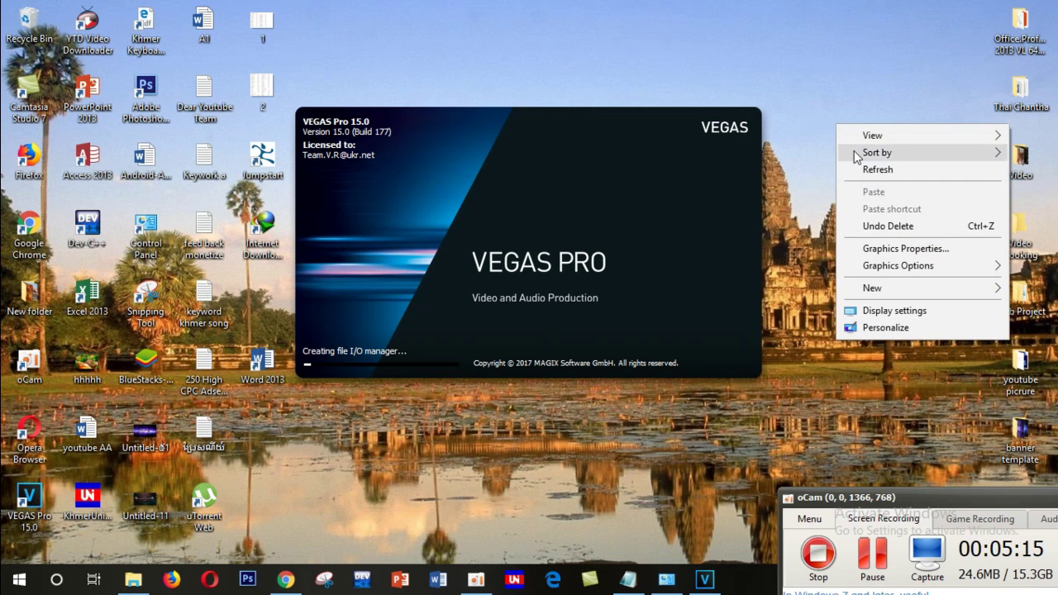
pyautogui.click(856, 163)
pyautogui.rightClick(839, 107)
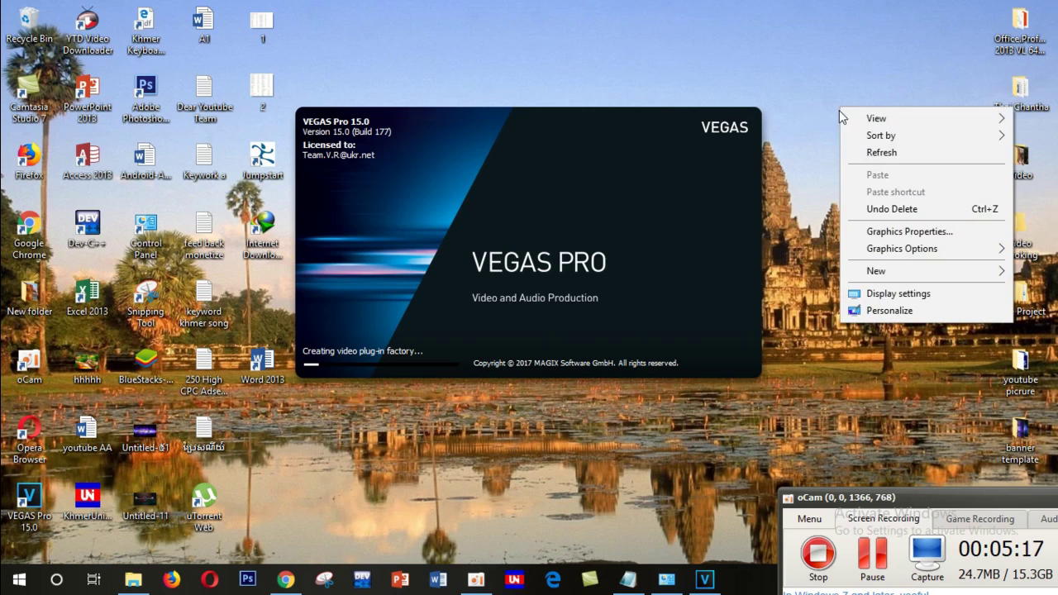
pyautogui.click(864, 151)
pyautogui.rightClick(856, 123)
pyautogui.click(877, 171)
pyautogui.rightClick(857, 122)
pyautogui.click(877, 168)
pyautogui.rightClick(838, 113)
pyautogui.click(868, 158)
pyautogui.rightClick(839, 106)
pyautogui.click(858, 145)
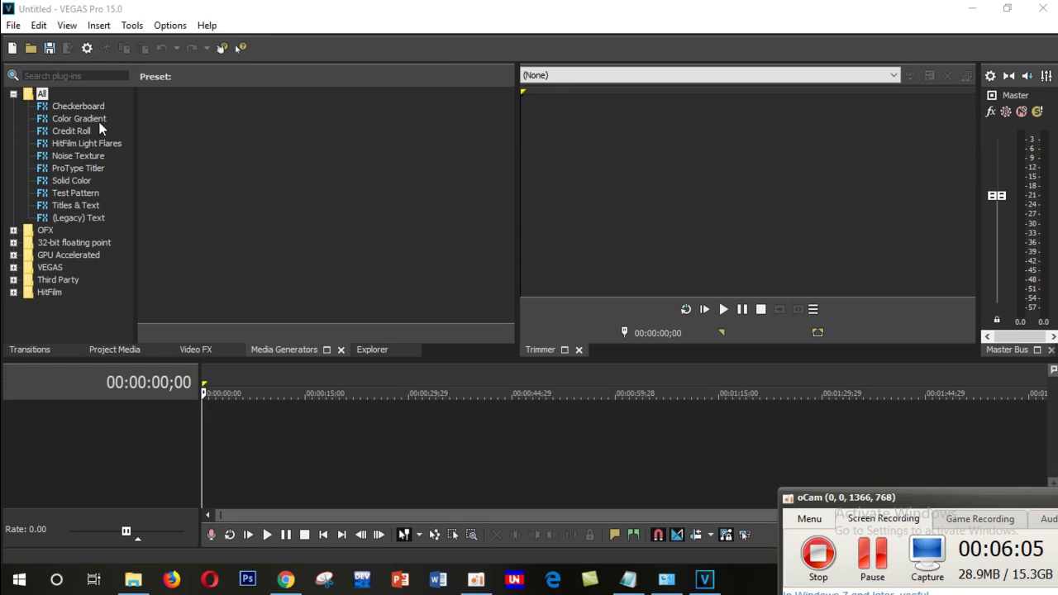
# Step: Collapse the All group of media generators, and clear the desktop by minimizing VEGAS Pro and closing VEGAS News
pyautogui.click(13, 94)
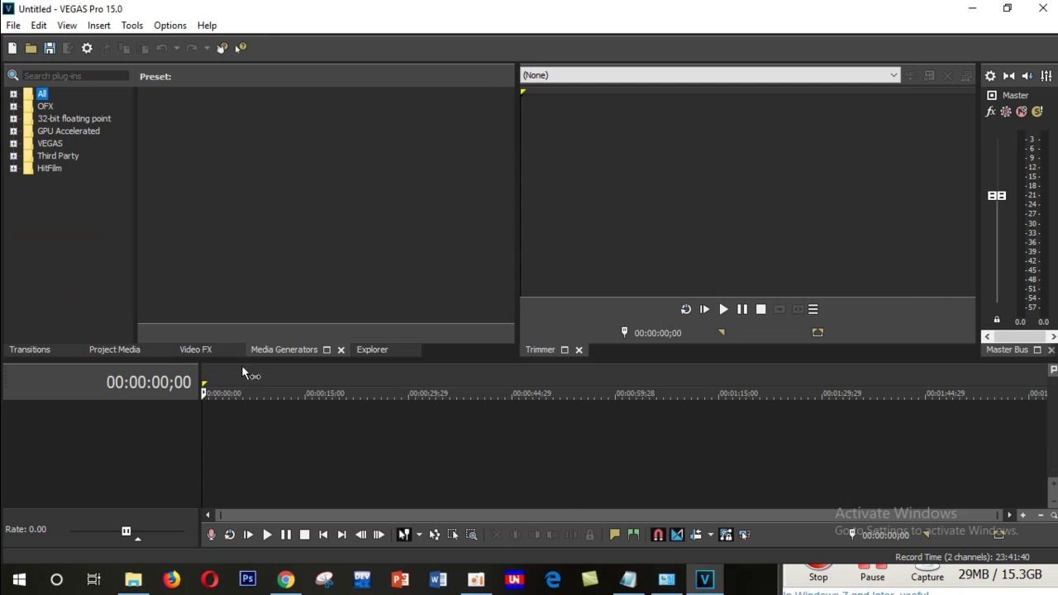
pyautogui.click(968, 10)
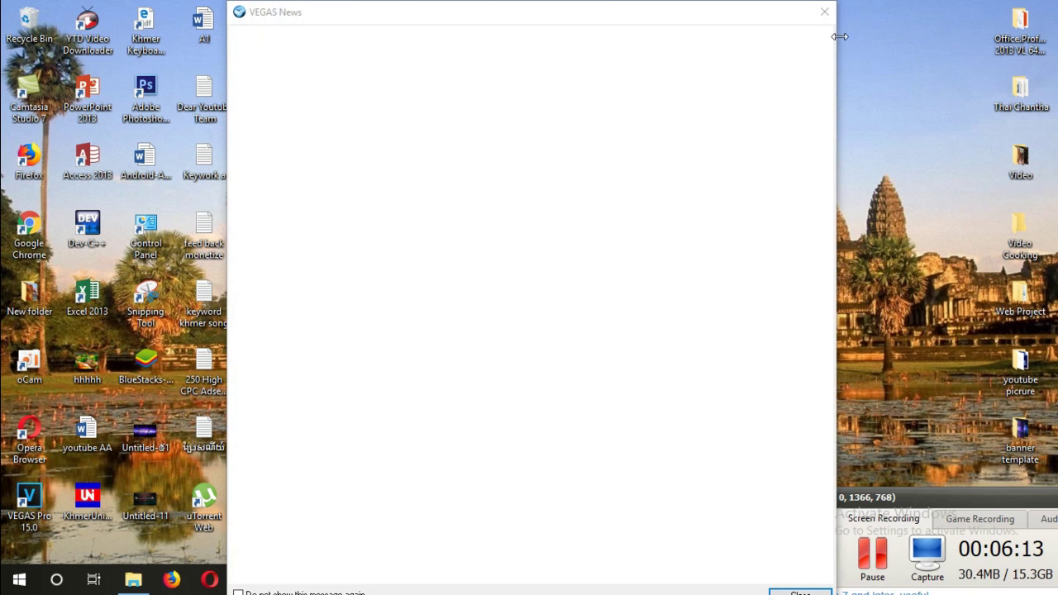
pyautogui.click(825, 13)
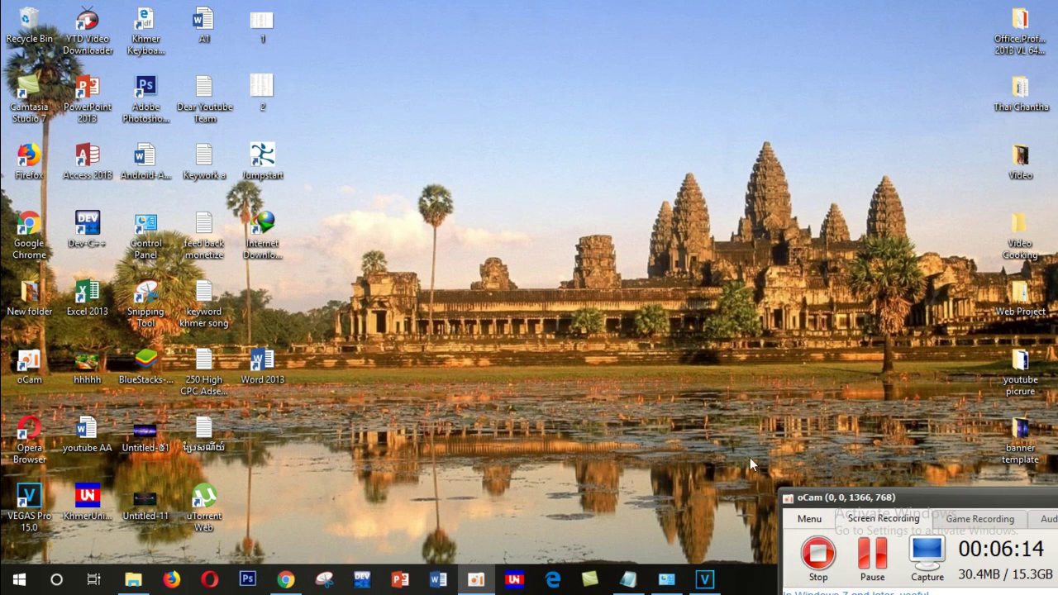
pyautogui.click(818, 554)
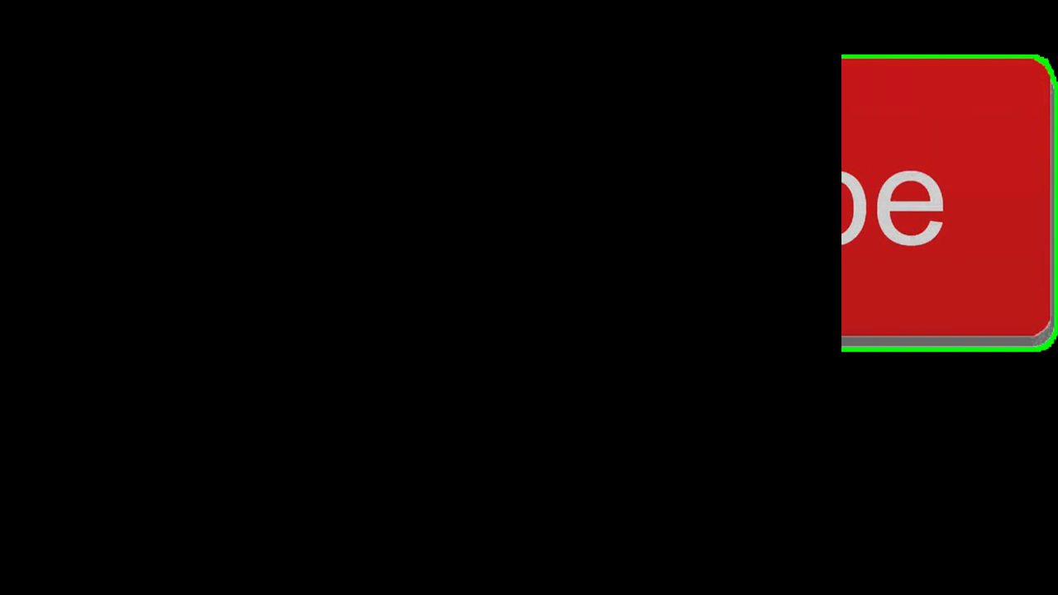